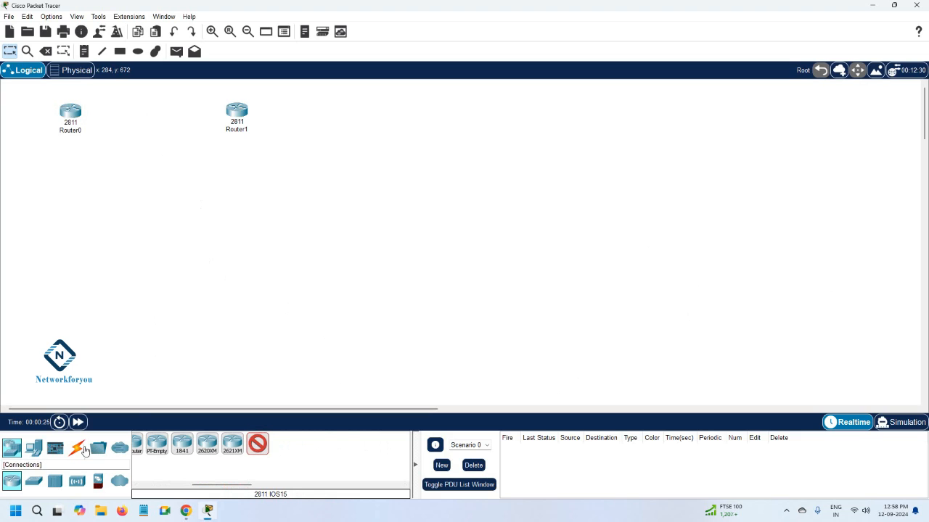
# Connect Router0 to Router1 with an automatically chosen connection type.
pyautogui.click(76, 448)
pyautogui.click(144, 443)
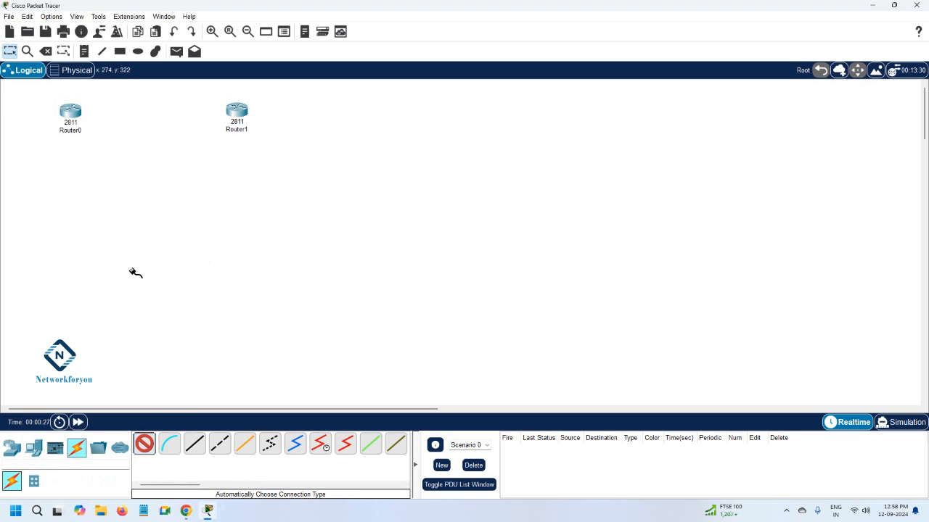
pyautogui.click(73, 113)
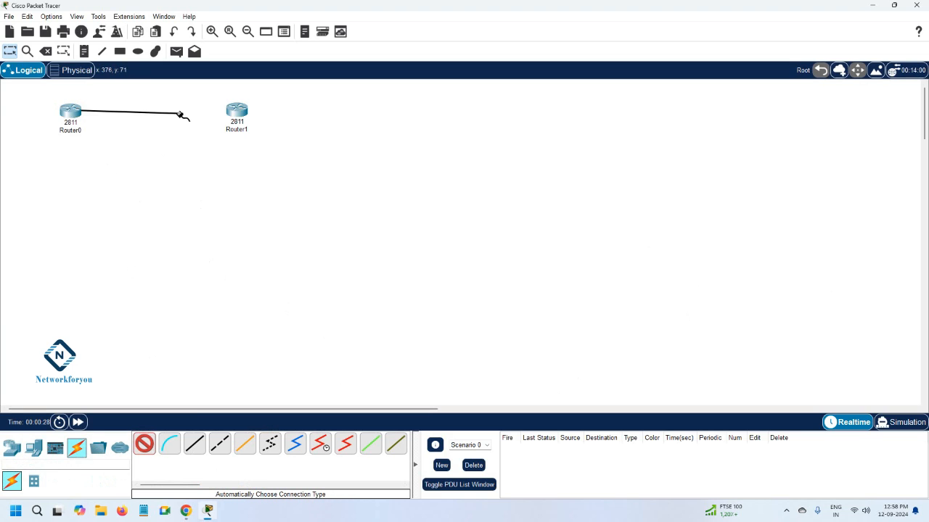
pyautogui.click(235, 111)
# Place two 2960 switches in the workspace, one below Router0 and one below Router1.
pyautogui.click(16, 449)
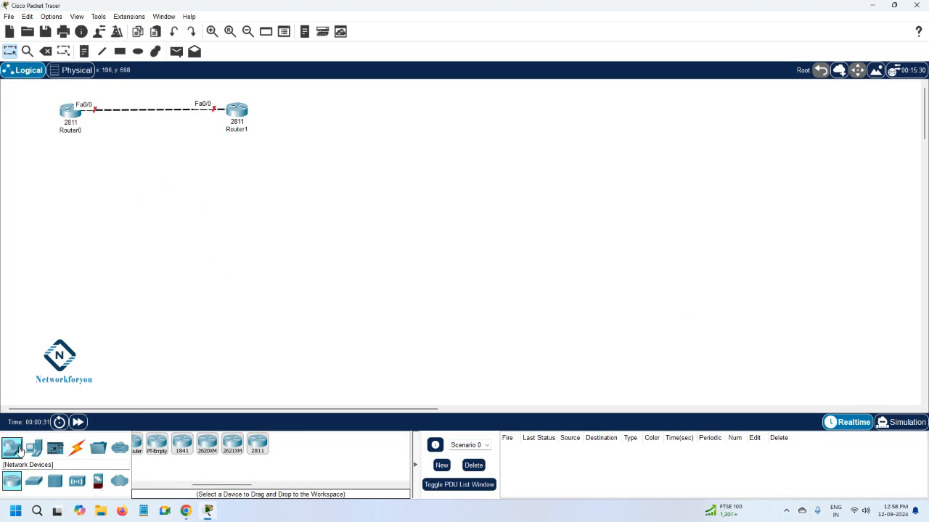
pyautogui.click(33, 481)
pyautogui.click(145, 444)
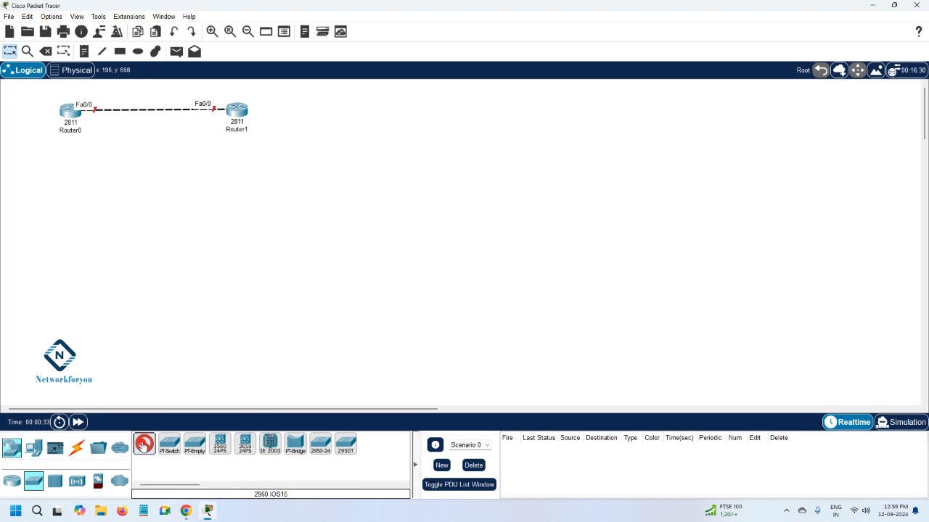
pyautogui.click(73, 182)
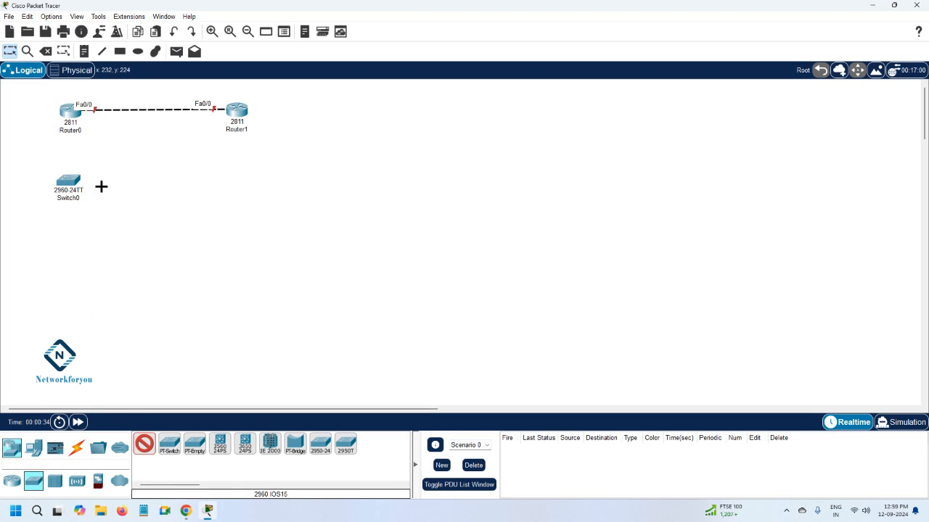
pyautogui.click(243, 182)
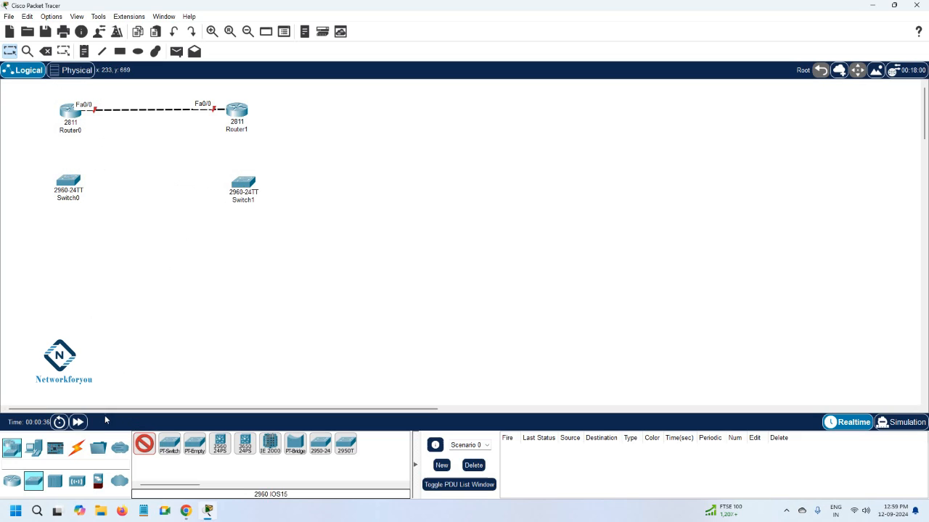
# Place six PCs in a row, three below Switch0 and three below Switch1.
pyautogui.click(76, 448)
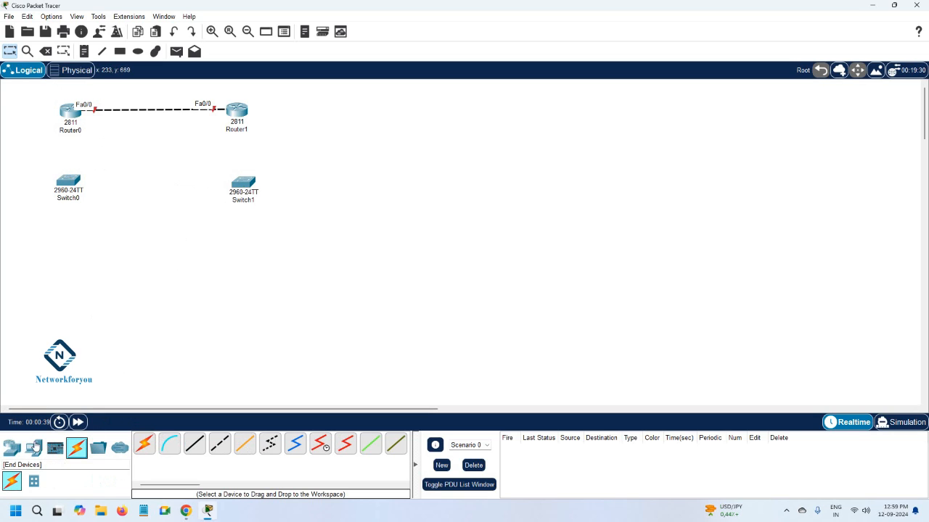
pyautogui.click(33, 448)
pyautogui.click(144, 444)
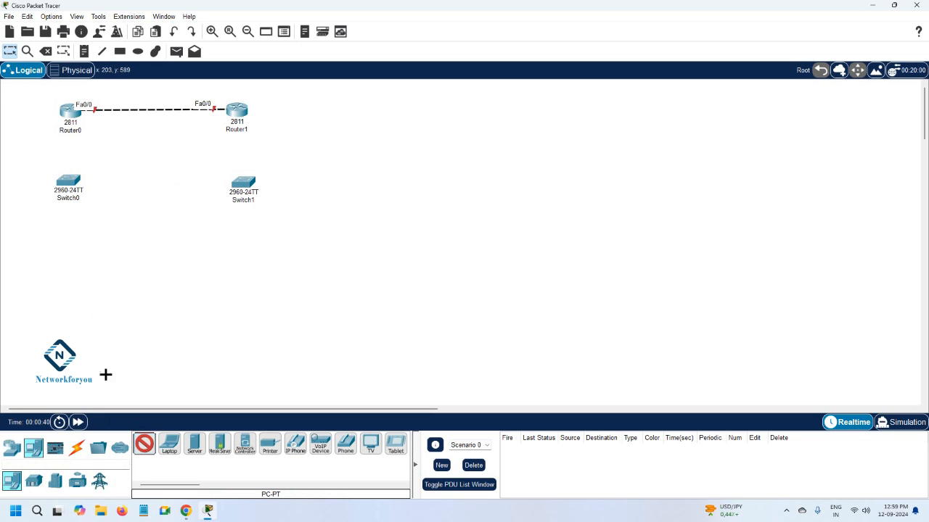
pyautogui.click(20, 265)
pyautogui.click(64, 267)
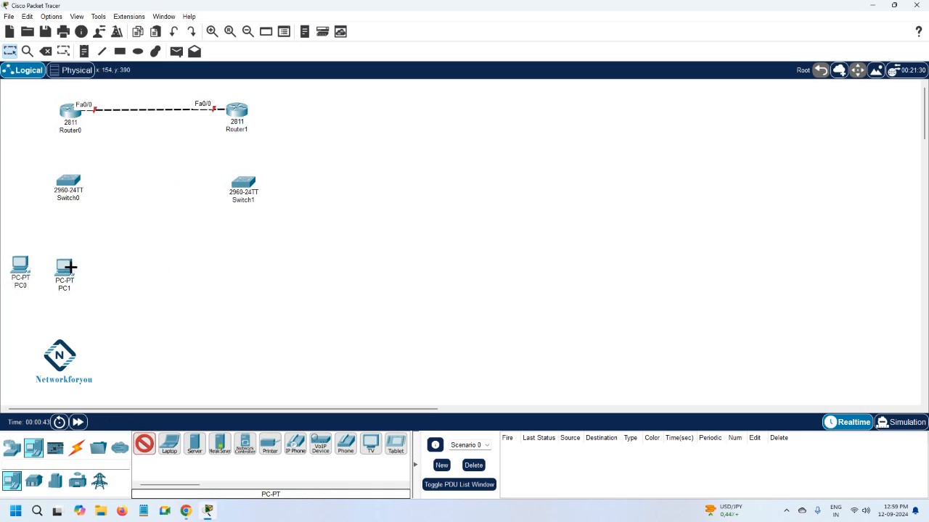
pyautogui.click(122, 267)
pyautogui.click(215, 262)
pyautogui.click(261, 265)
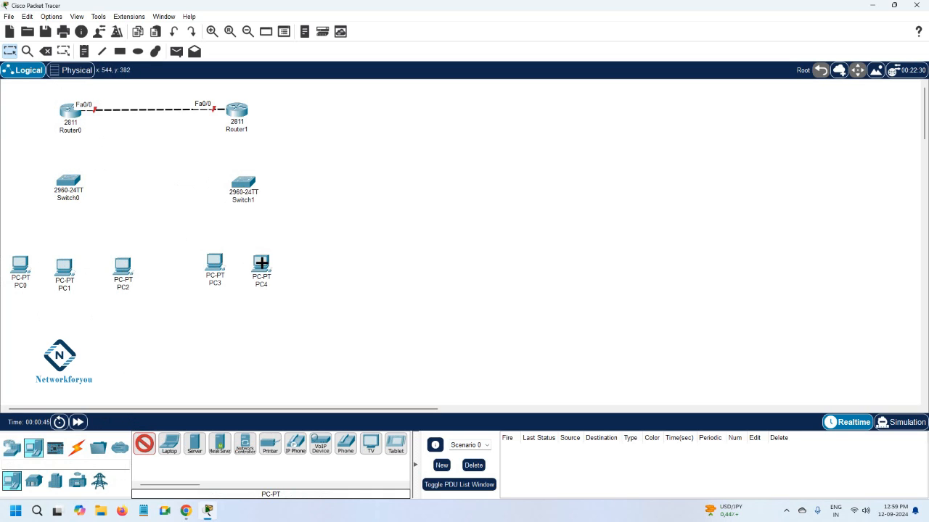
pyautogui.click(306, 264)
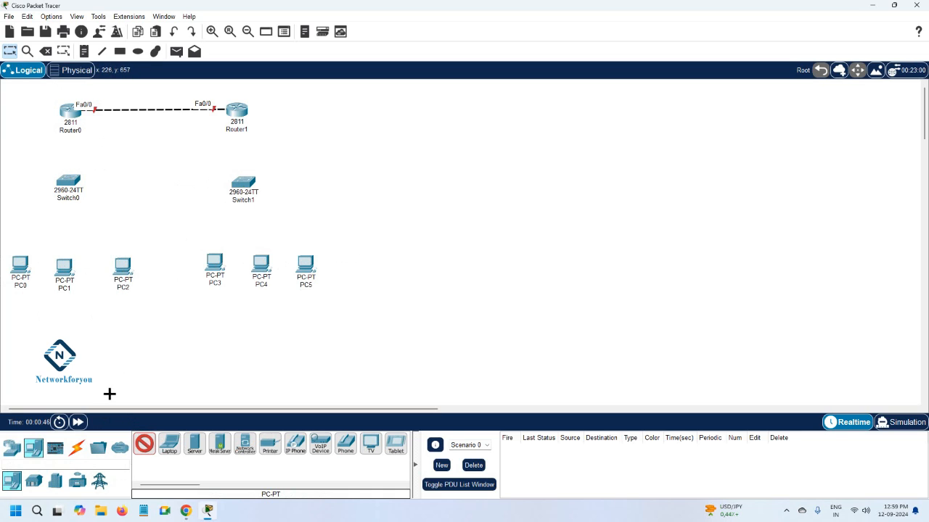
# Connect Router0 to Switch0 with an automatically chosen connection type.
pyautogui.click(77, 447)
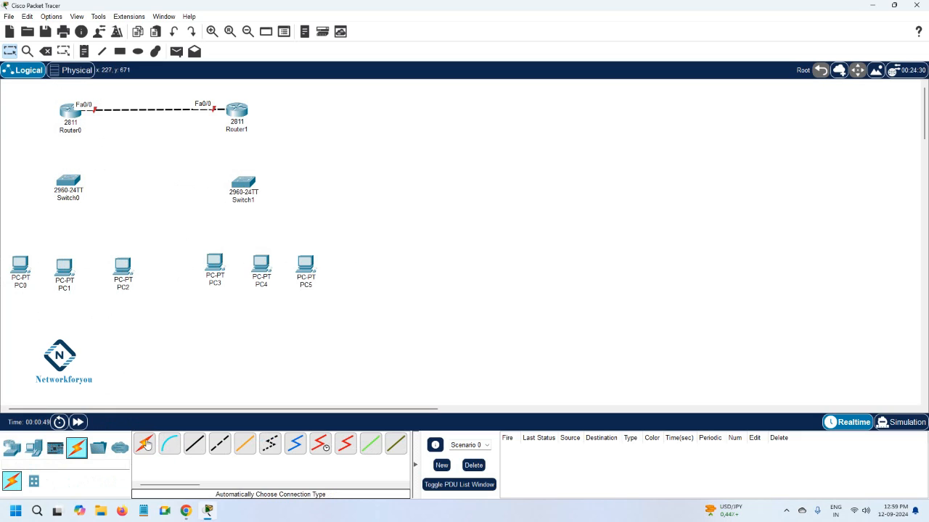
pyautogui.click(145, 444)
pyautogui.click(69, 118)
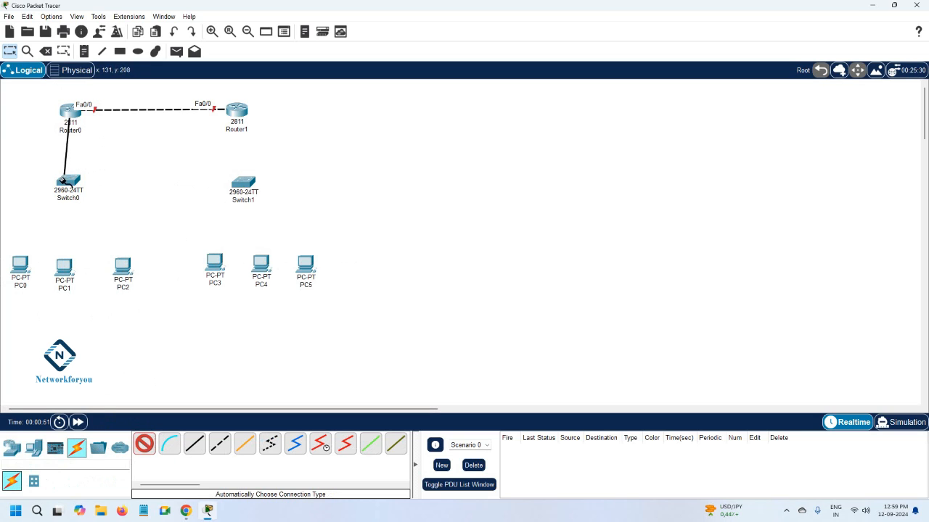
pyautogui.click(68, 180)
# Connect PC0, PC1 and PC2 to Switch0 with automatically chosen connections.
pyautogui.click(145, 443)
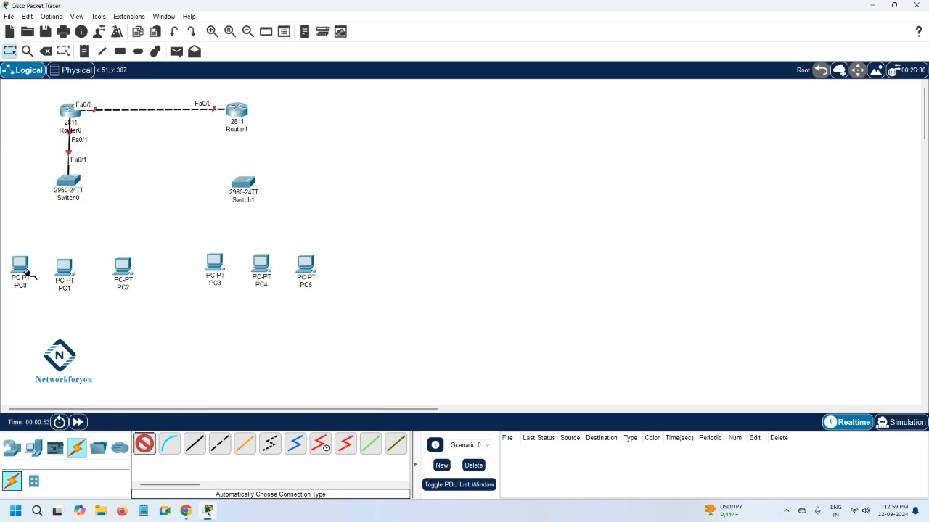
pyautogui.click(29, 272)
pyautogui.click(68, 185)
pyautogui.click(144, 443)
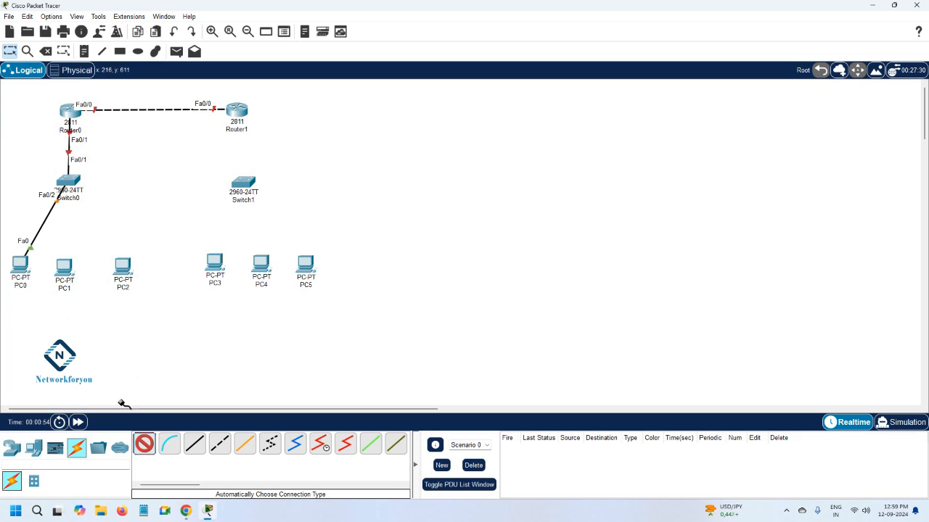
pyautogui.click(68, 187)
pyautogui.click(63, 269)
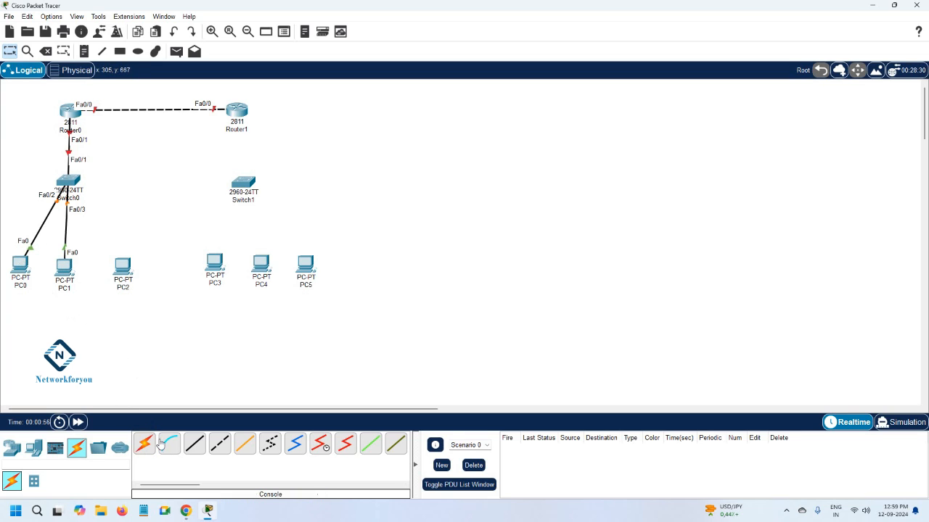
pyautogui.click(144, 443)
pyautogui.click(122, 268)
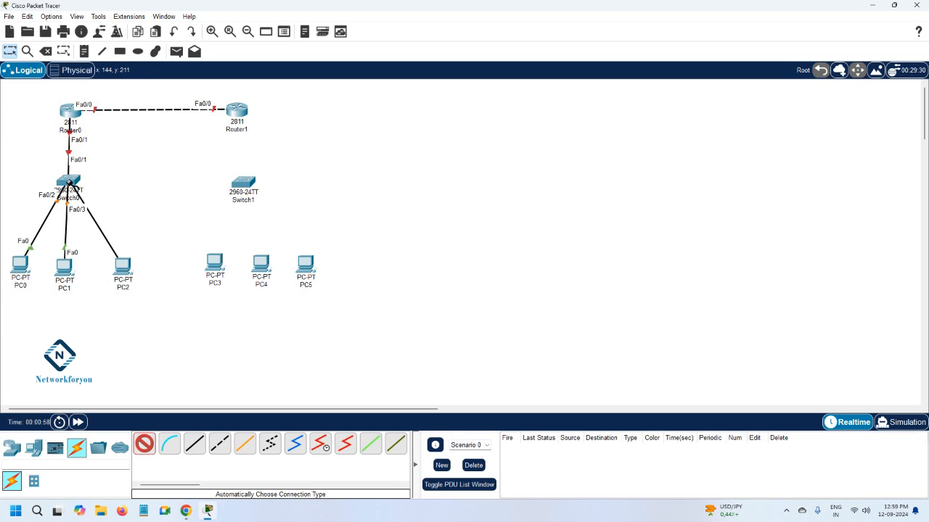
pyautogui.click(69, 185)
# Connect PC3, PC4 and PC5 to Switch1 with automatically chosen connections.
pyautogui.click(144, 443)
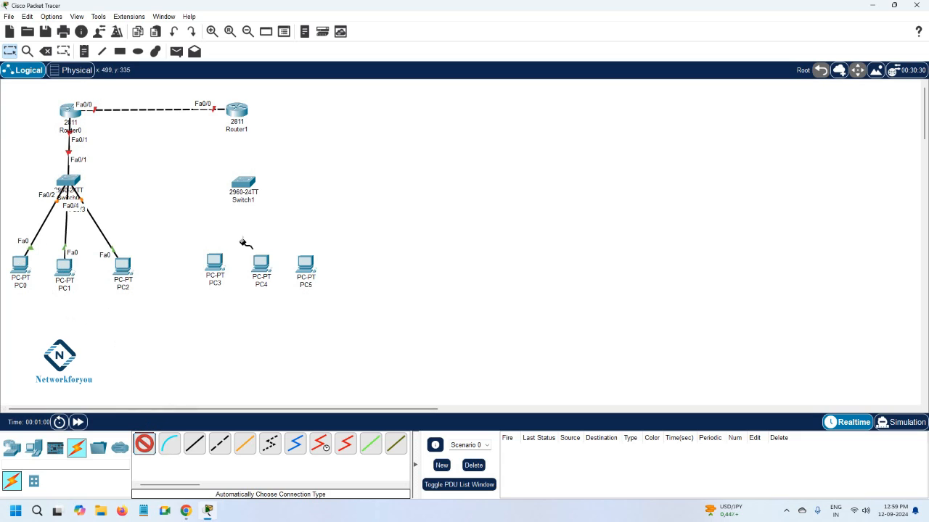
pyautogui.click(214, 262)
pyautogui.click(235, 190)
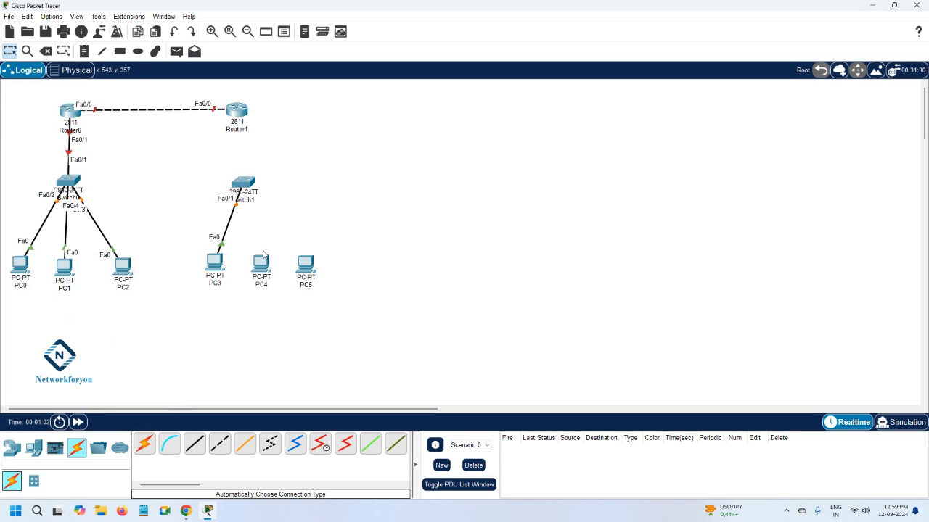
pyautogui.click(144, 443)
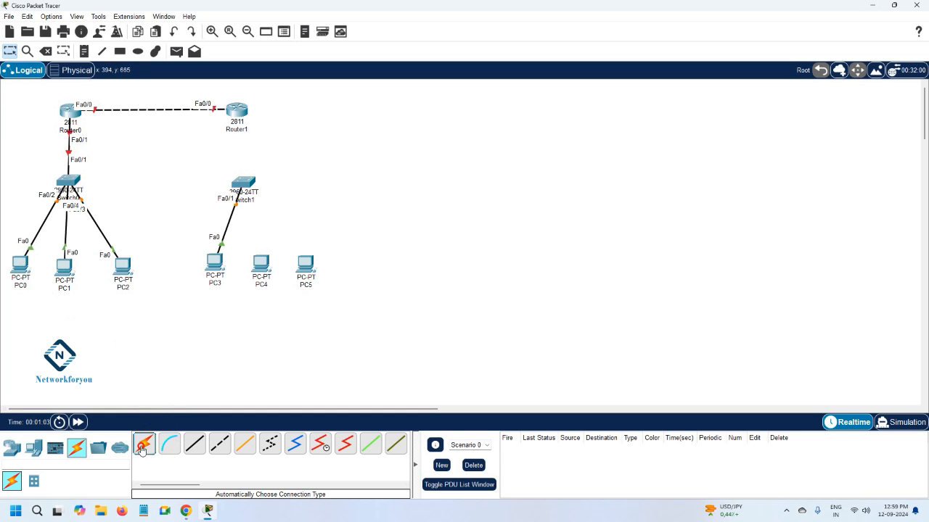
pyautogui.click(260, 265)
pyautogui.click(250, 190)
pyautogui.click(144, 443)
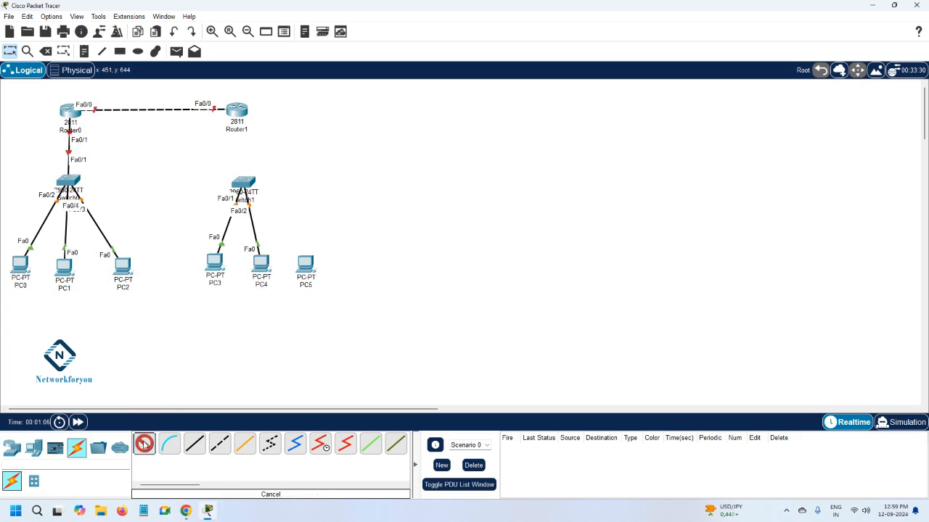
pyautogui.click(307, 267)
pyautogui.click(245, 185)
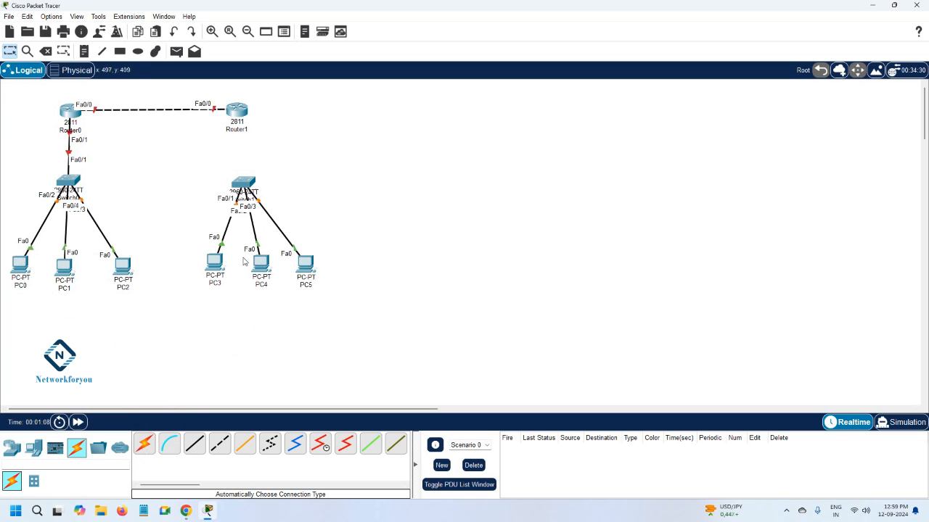
# Connect Router1 to Switch1 with an automatic connection and shift Router1 slightly to line up above the switch.
pyautogui.click(148, 442)
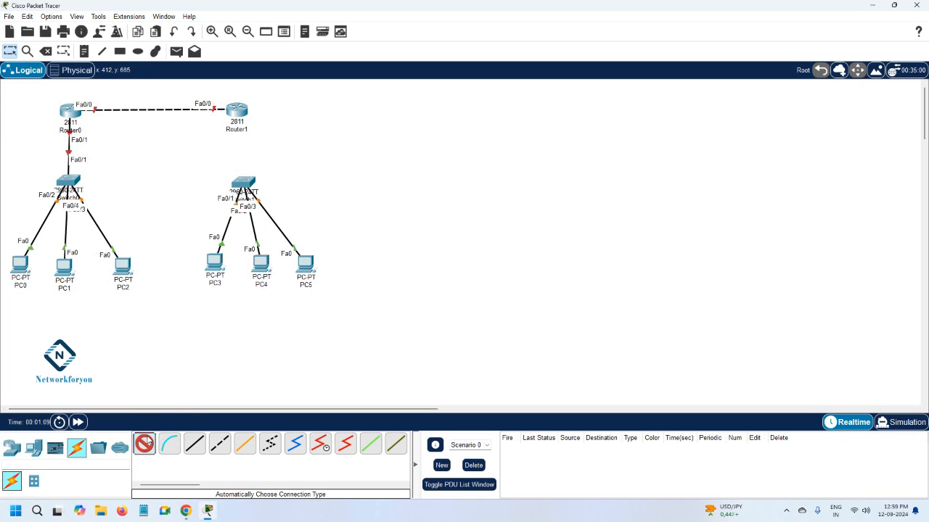
pyautogui.click(237, 111)
pyautogui.click(244, 181)
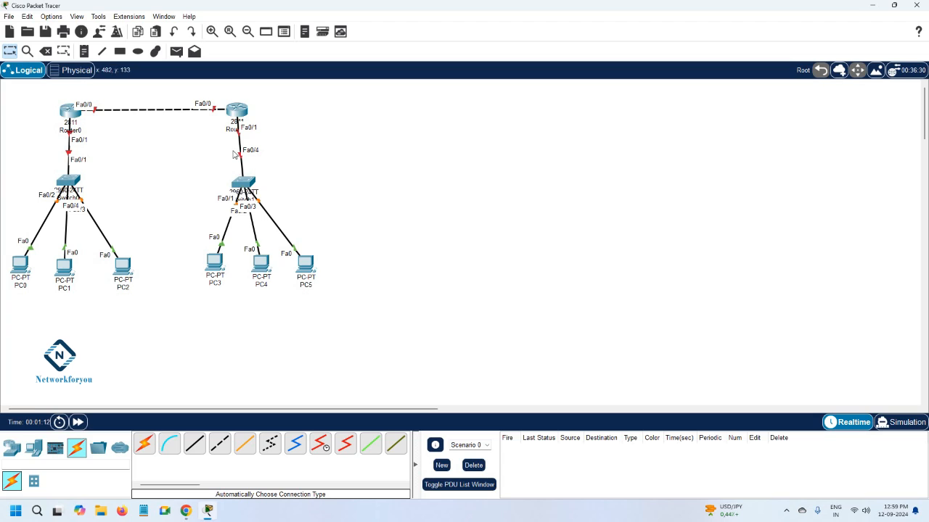
pyautogui.moveTo(237, 111); pyautogui.dragTo(248, 108)
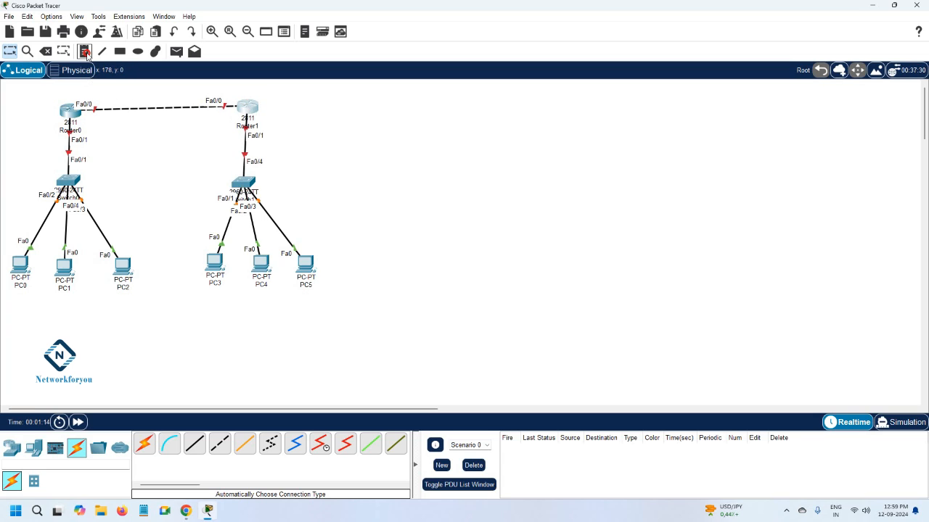
# Add the note "192.168.12.0/24" and position it above the link between the two routers.
pyautogui.click(84, 51)
pyautogui.click(131, 93)
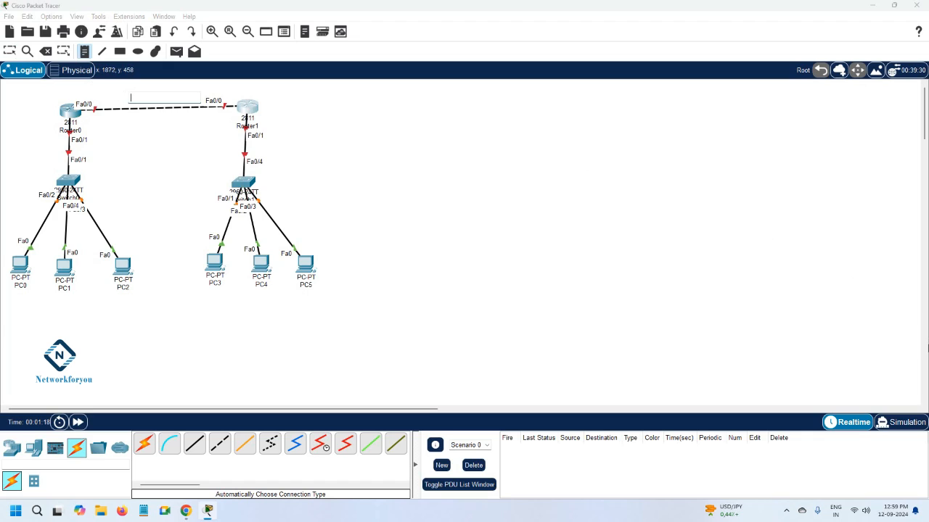
pyautogui.write('192.168.12.0/24')
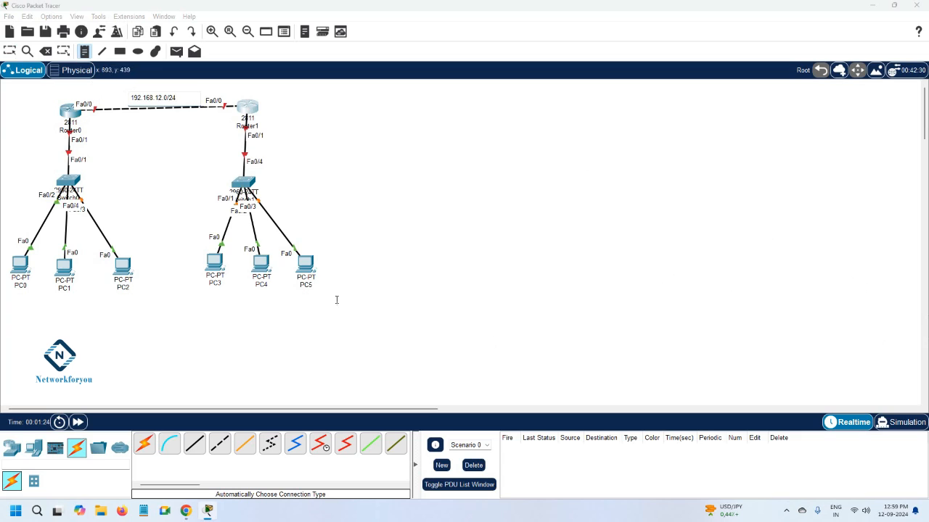
pyautogui.click(10, 51)
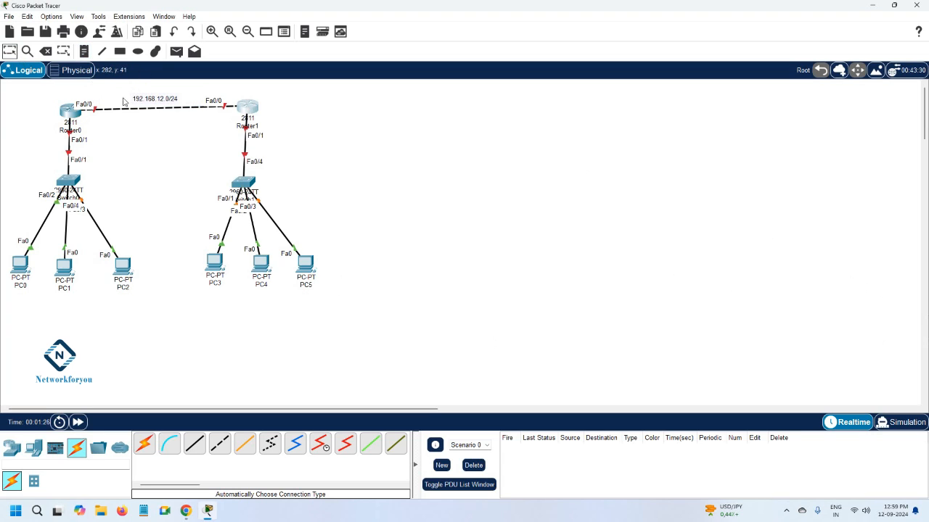
pyautogui.moveTo(157, 99)
pyautogui.mouseDown()
pyautogui.moveTo(111, 98)
pyautogui.moveTo(218, 95)
pyautogui.moveTo(266, 104)
pyautogui.moveTo(268, 125)
pyautogui.moveTo(264, 131)
pyautogui.moveTo(255, 97)
pyautogui.moveTo(240, 87)
pyautogui.moveTo(172, 94)
pyautogui.mouseUp()
pyautogui.click(143, 148)
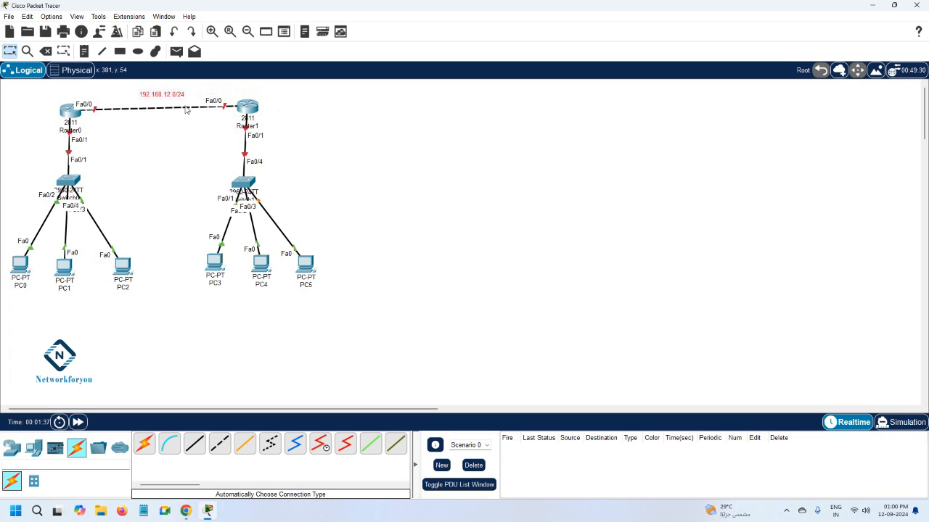
# Rename Router0 as R1 and Router1 as R2.
pyautogui.click(76, 132)
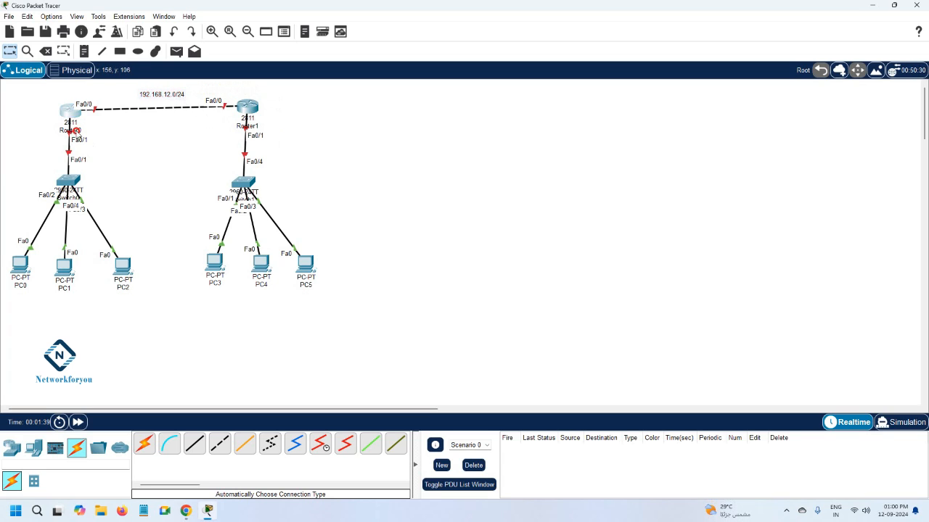
pyautogui.click(76, 131)
pyautogui.write('R')
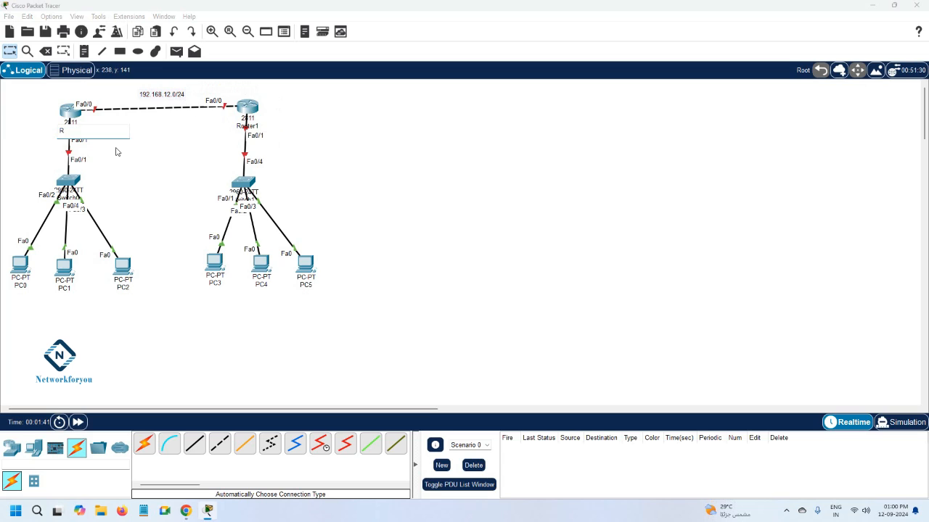
pyautogui.write('1')
pyautogui.press('Return')
pyautogui.click(256, 128)
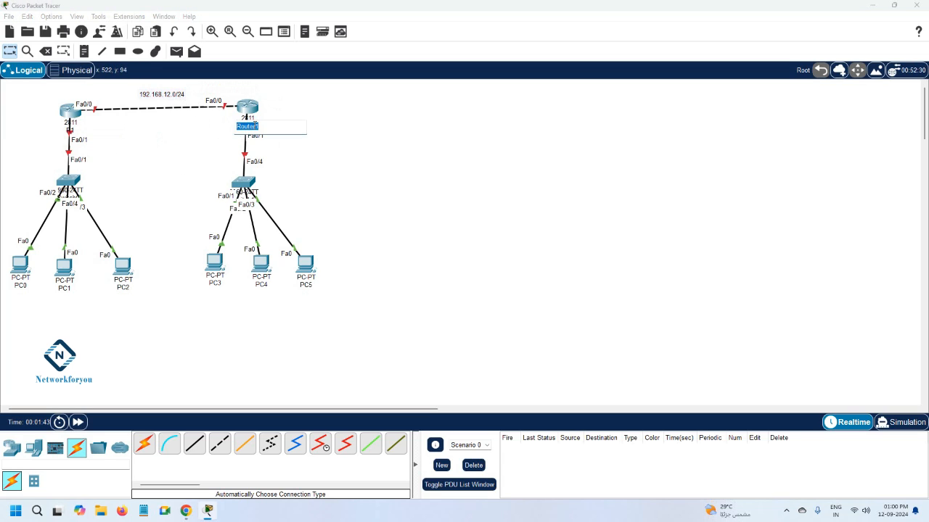
pyautogui.write('R2')
pyautogui.press('Return')
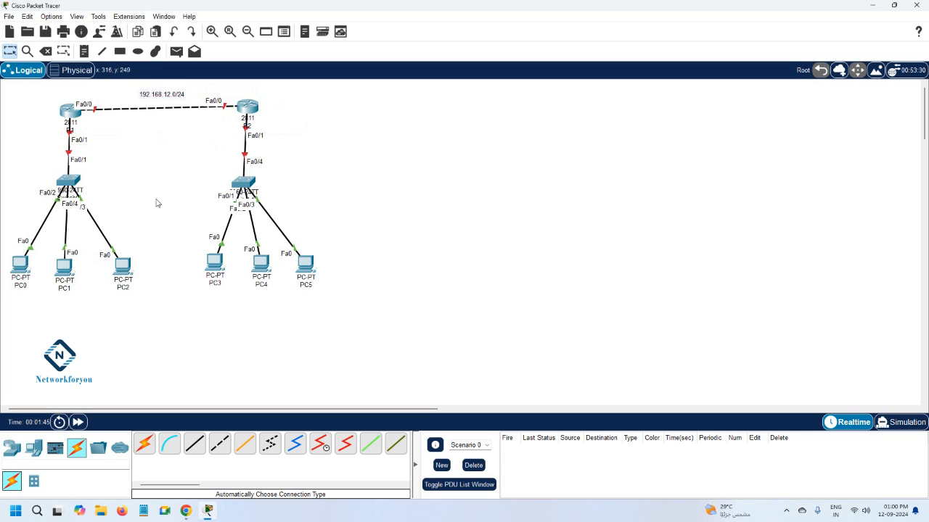
# Rename Switch0 as SW1.
pyautogui.click(75, 201)
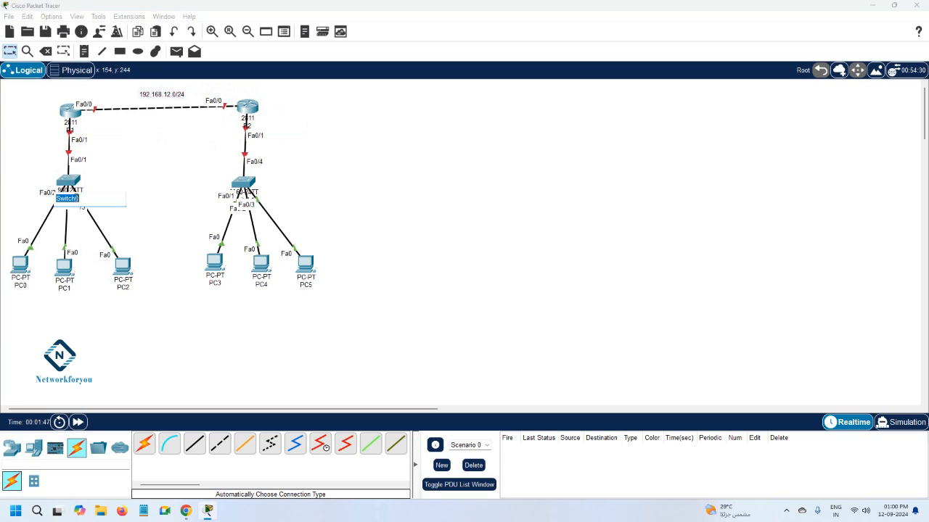
pyautogui.write('SW1')
pyautogui.press('Return')
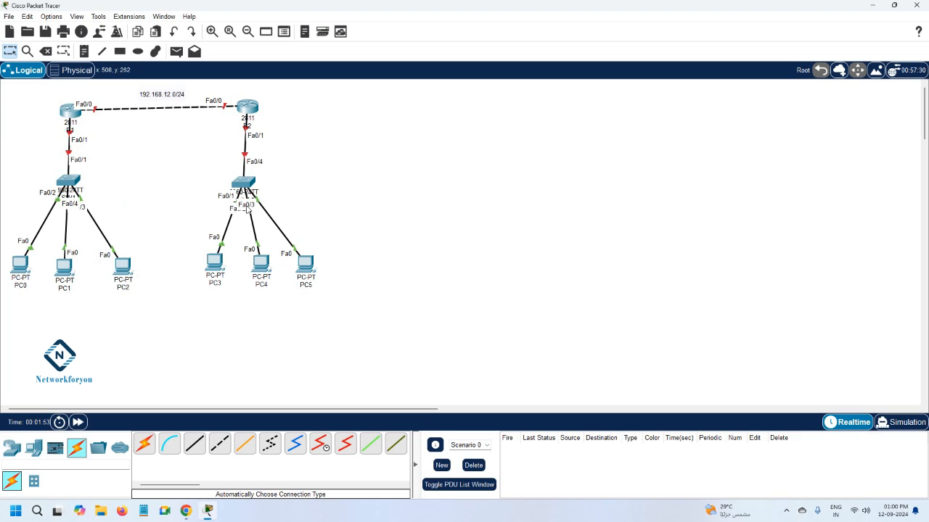
# Rename Switch1 as SW2, moving PC3 and PC5 clear of its label and spreading them out below the switch.
pyautogui.moveTo(305, 255); pyautogui.dragTo(339, 219)
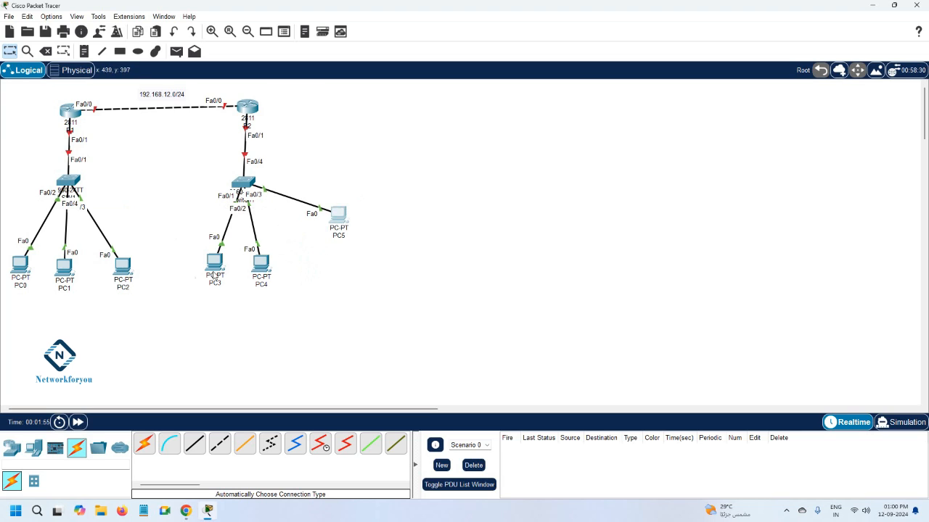
pyautogui.moveTo(215, 270); pyautogui.dragTo(177, 205)
pyautogui.click(238, 200)
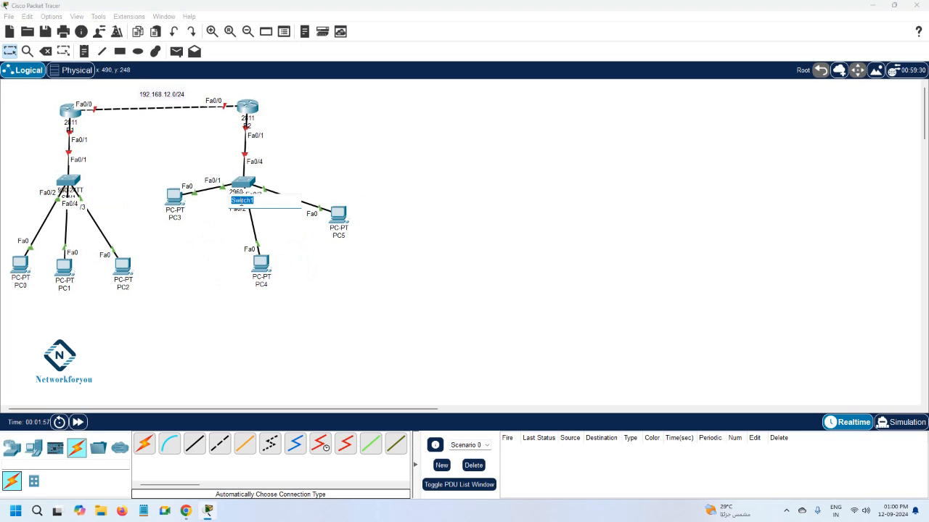
pyautogui.write('SW2')
pyautogui.click(340, 282)
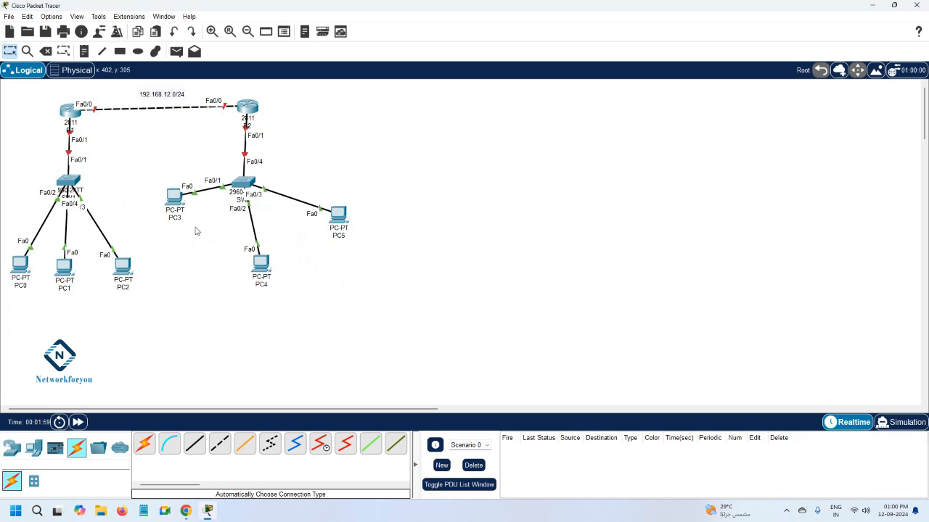
pyautogui.moveTo(170, 199); pyautogui.dragTo(186, 250)
pyautogui.moveTo(338, 215); pyautogui.dragTo(327, 252)
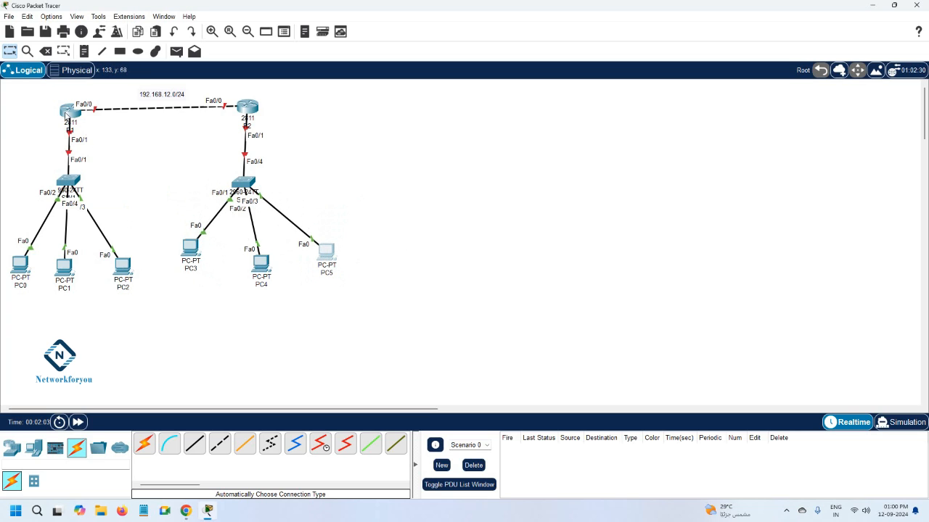
# Add the note "192.168.1.1/24" beside the link between R1 and its switch.
pyautogui.click(83, 51)
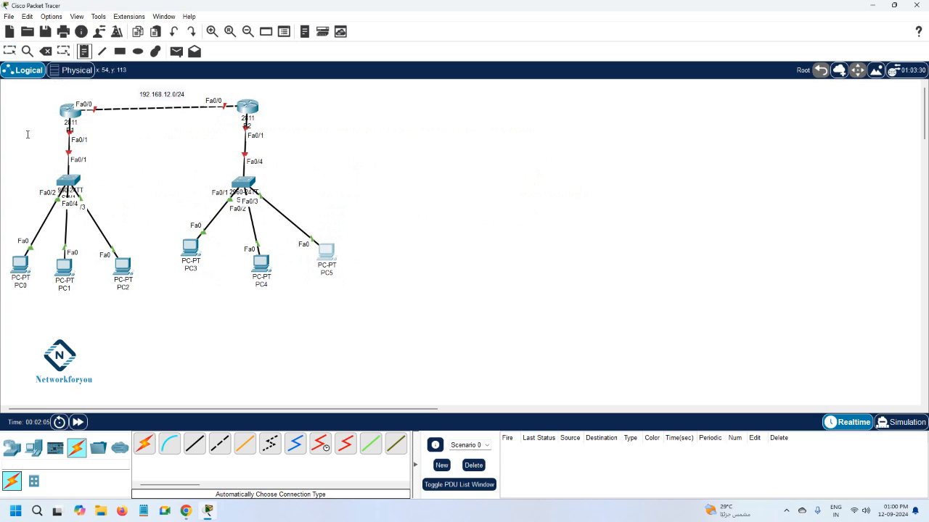
pyautogui.click(20, 131)
pyautogui.write('192.168.1')
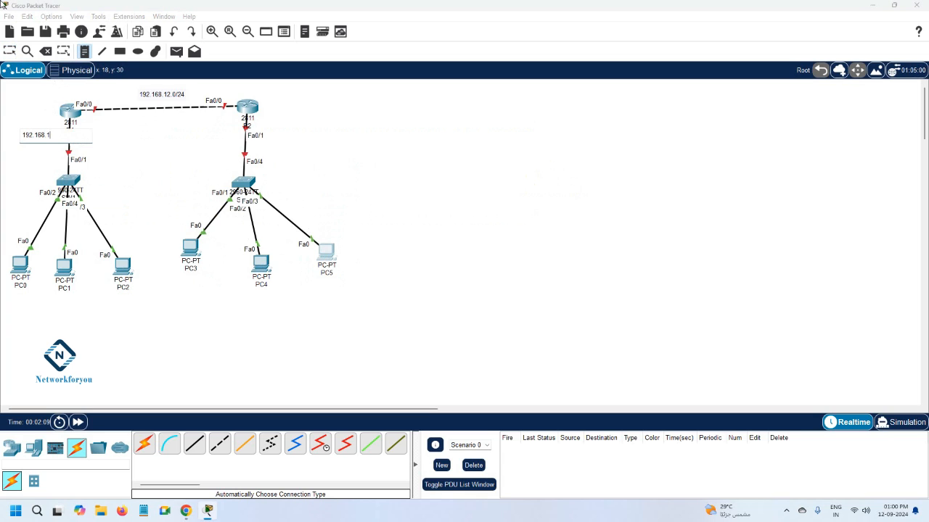
pyautogui.write('.1/24')
# Add the note "192.168.1.2/24" beside R2's switch link and nudge the 192.168.1.1/24 note away from R1's link.
pyautogui.click(272, 132)
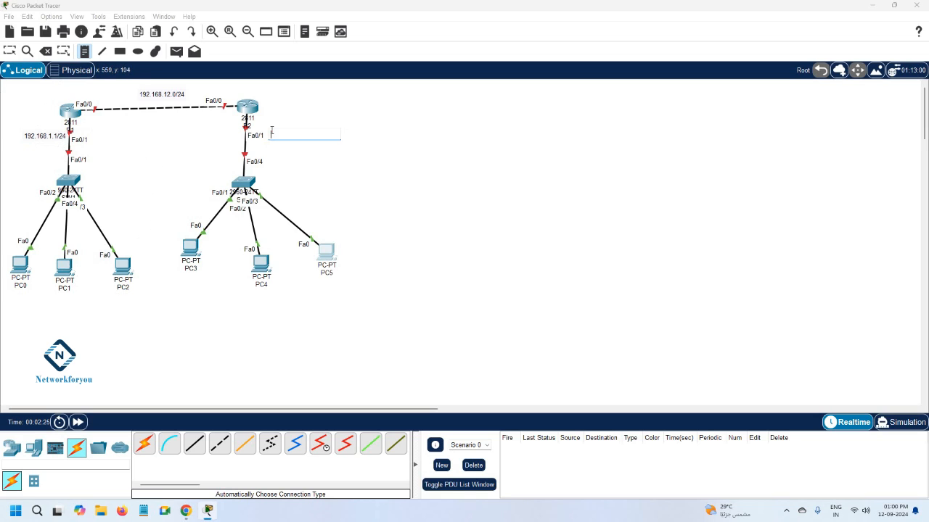
pyautogui.write('192.168.1.2/24')
pyautogui.click(346, 172)
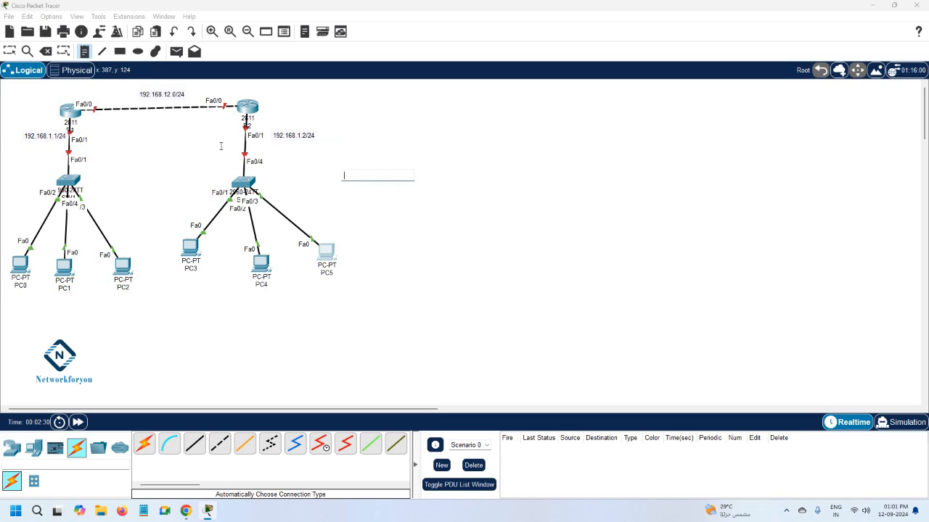
pyautogui.click(9, 51)
pyautogui.moveTo(44, 135); pyautogui.dragTo(38, 133)
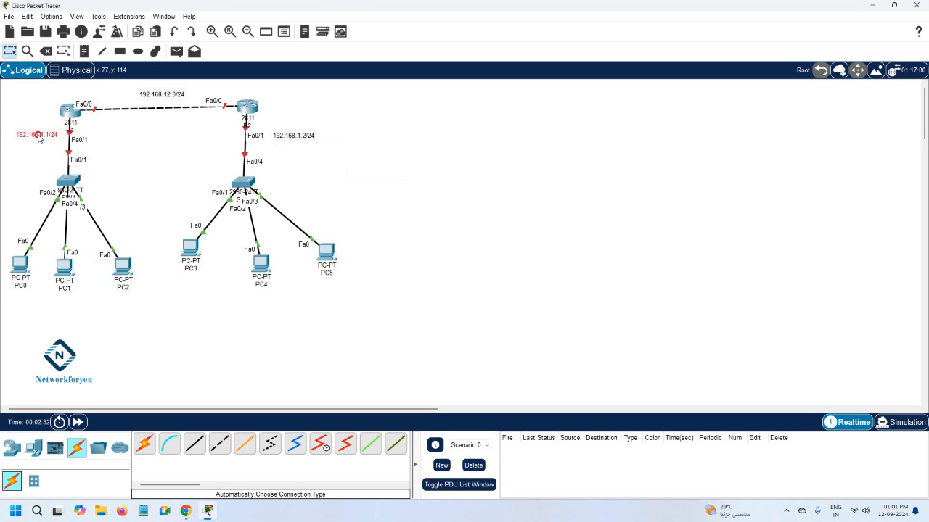
# Open R1's command line in a wider window clear of the topology and decline the initial configuration dialog.
pyautogui.click(71, 111)
pyautogui.click(405, 129)
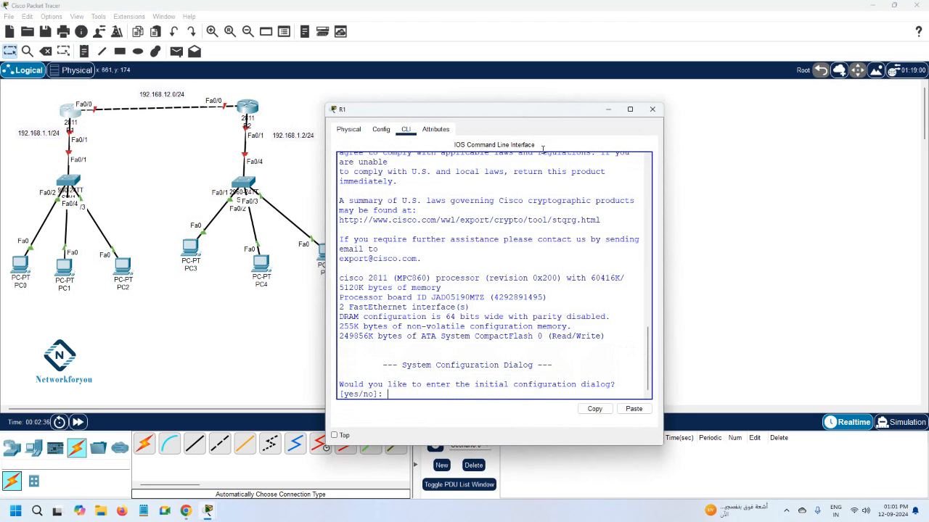
pyautogui.moveTo(665, 183); pyautogui.dragTo(823, 185)
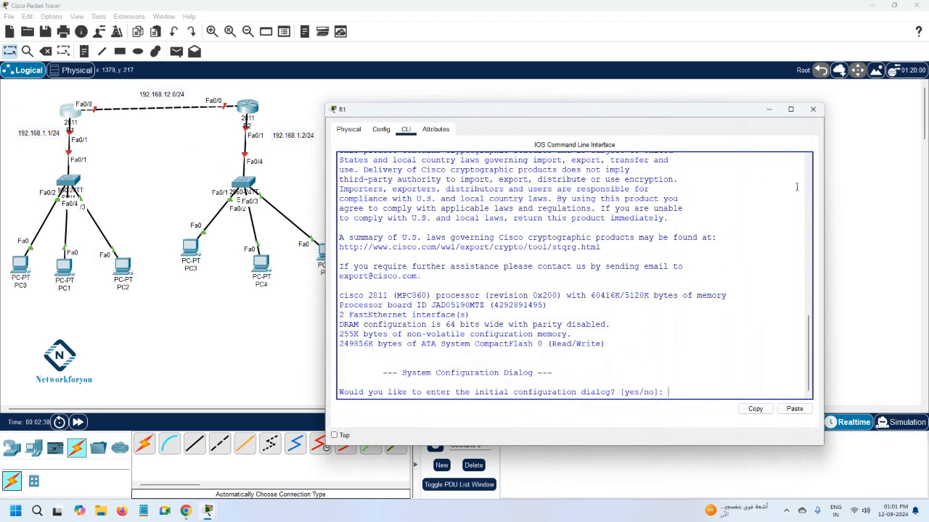
pyautogui.moveTo(559, 122); pyautogui.dragTo(605, 76)
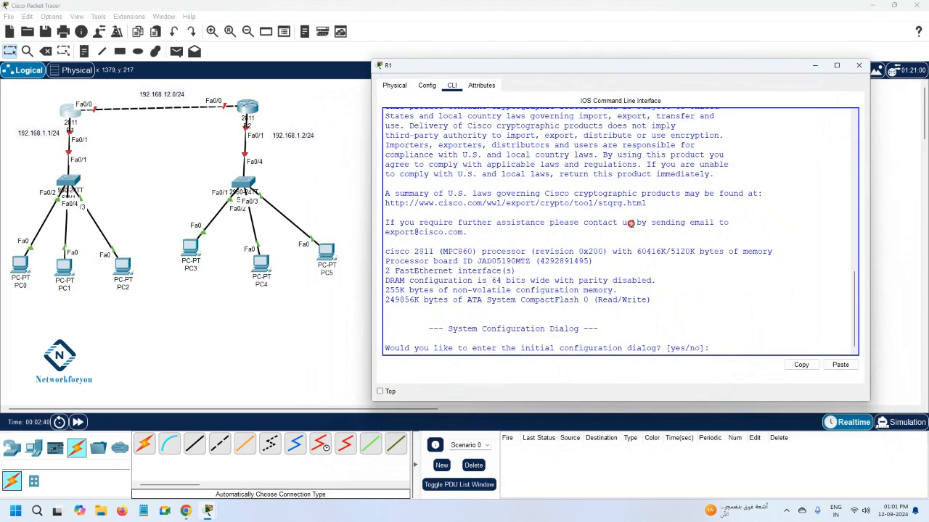
pyautogui.write('no')
pyautogui.press('Return')
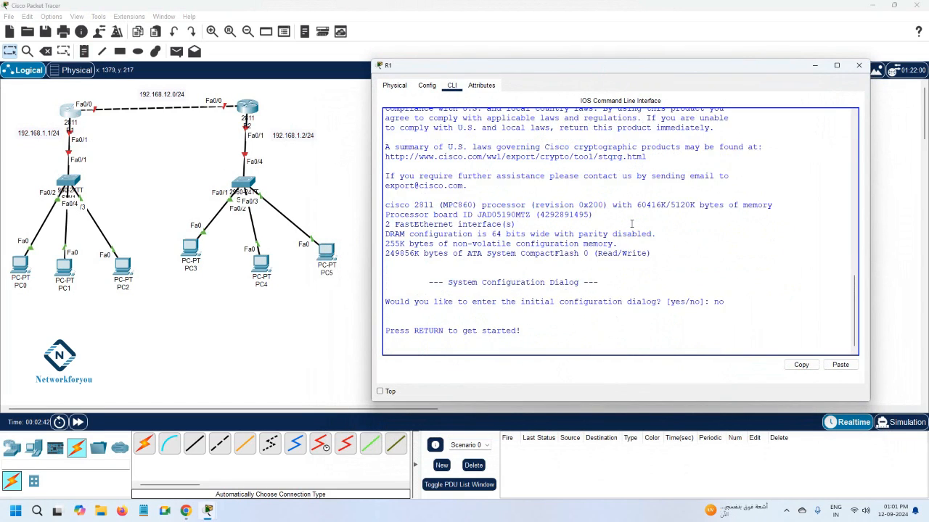
# Enter global configuration mode on R1 and set its hostname to R1.
pyautogui.press('Return')
pyautogui.write('en')
pyautogui.press('Return')
pyautogui.write('co')
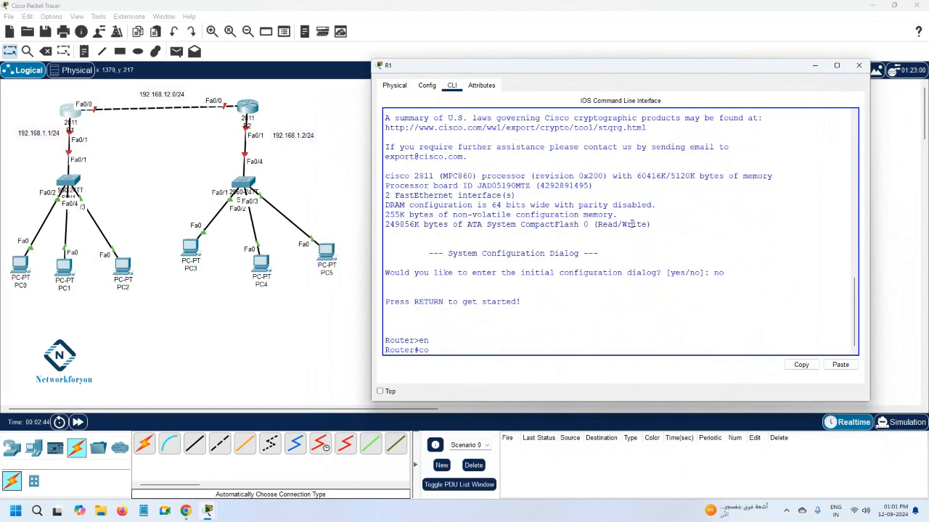
pyautogui.write('nfig t')
pyautogui.press('Return')
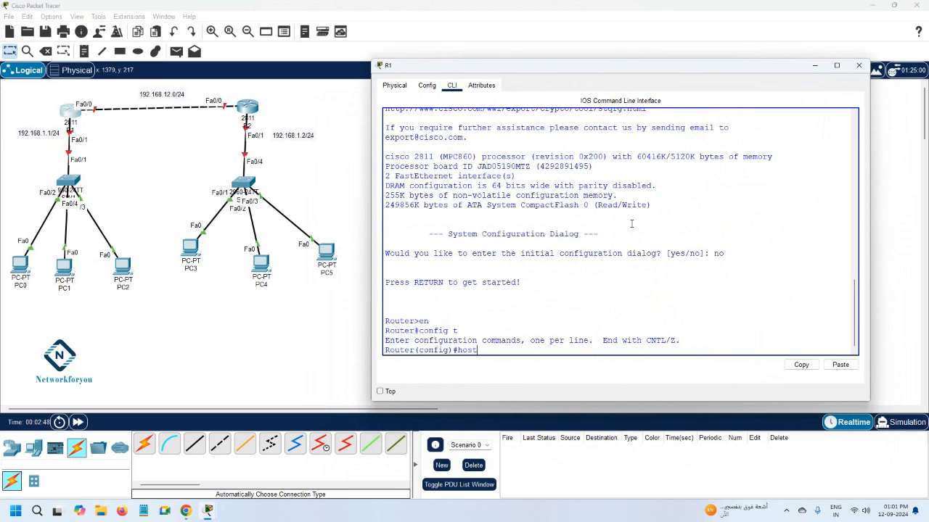
pyautogui.write('host')
pyautogui.press('Tab')
pyautogui.write('R1')
pyautogui.press('Return')
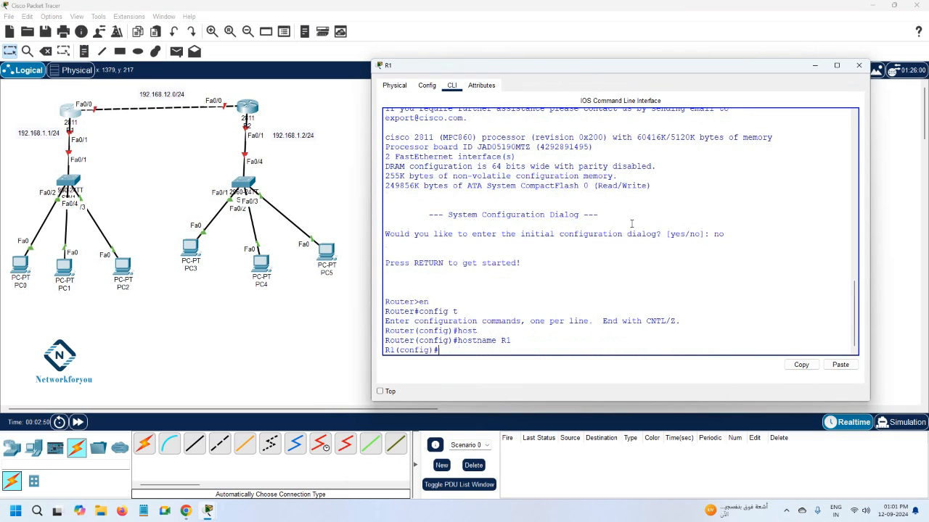
pyautogui.press('Return')
# Configure R1's interface f0/0 with IP address 192.168.12.1 255.255.255.0 and enable it.
pyautogui.write('int ')
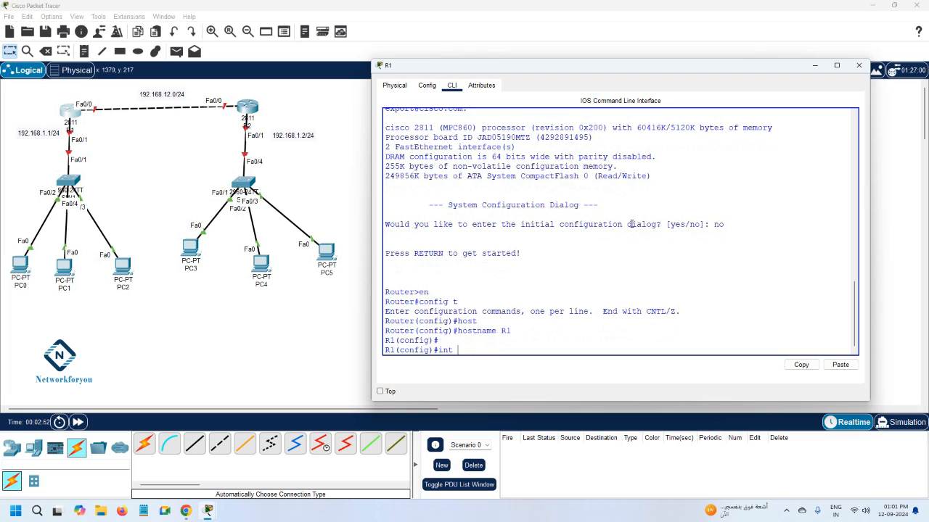
pyautogui.write('f0/0')
pyautogui.press('Return')
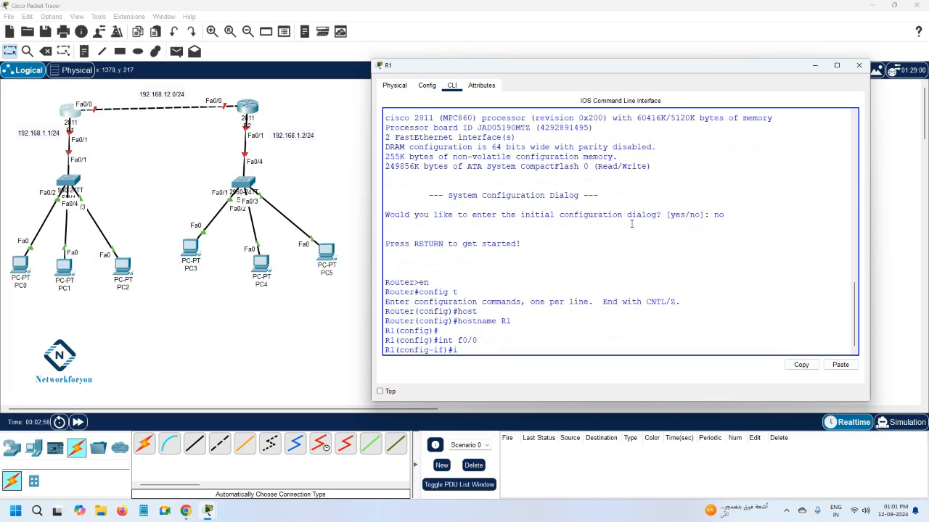
pyautogui.write('ip add')
pyautogui.write('192.168.12.1 255.255.255.0')
pyautogui.press('Return')
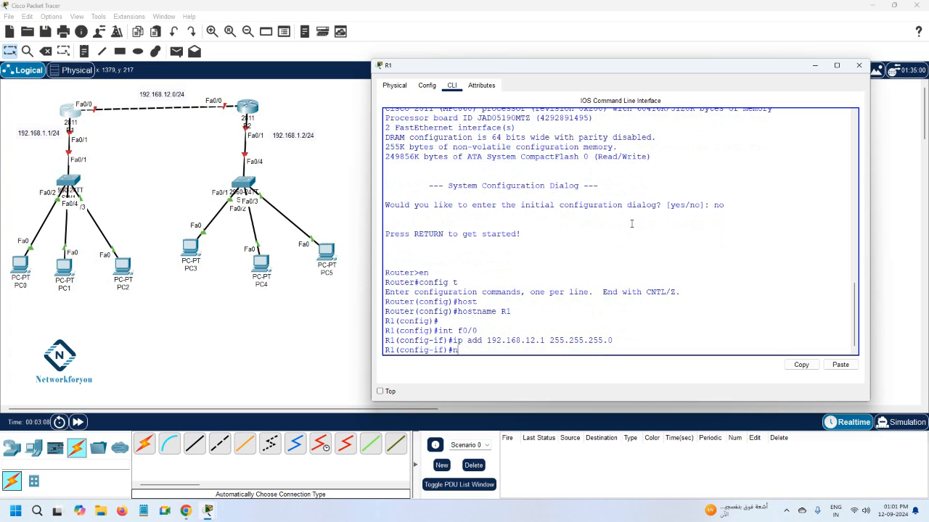
pyautogui.write('no sh')
pyautogui.press('Return')
pyautogui.press('Return')
pyautogui.press('Return')
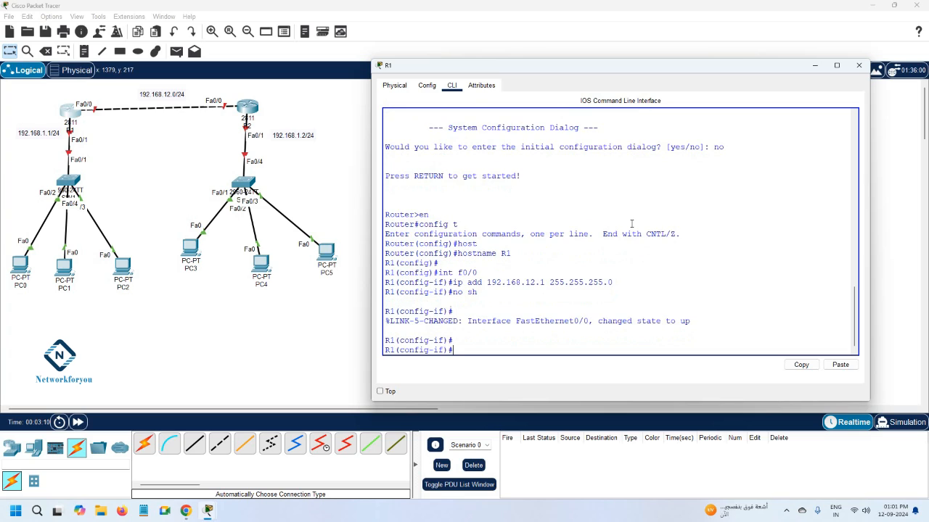
# Configure R1's interface f0/1 with IP address 192.168.1.1 255.255.255.0 and enable it.
pyautogui.write('int f0//1')
pyautogui.press('Return')
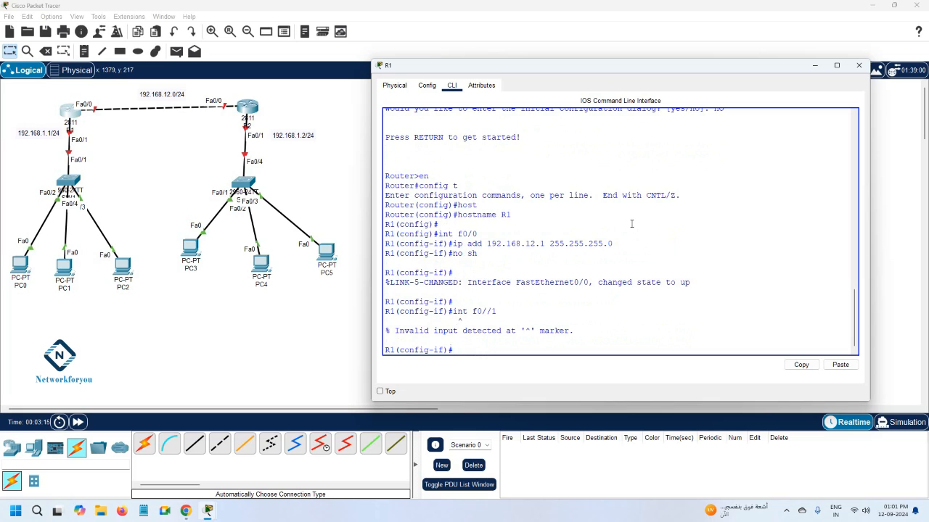
pyautogui.press('Up')
pyautogui.press('Return')
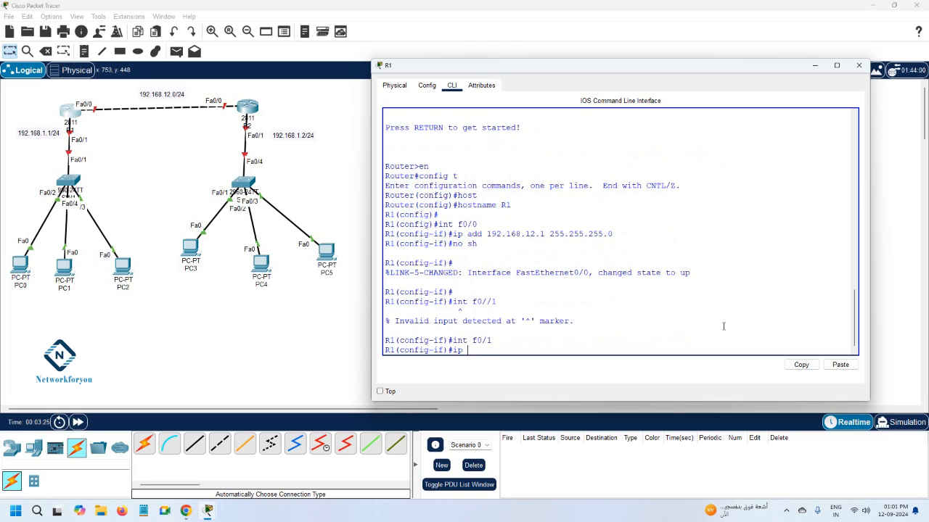
pyautogui.write('1')
pyautogui.write('92.168.1.1 255.255.255.0')
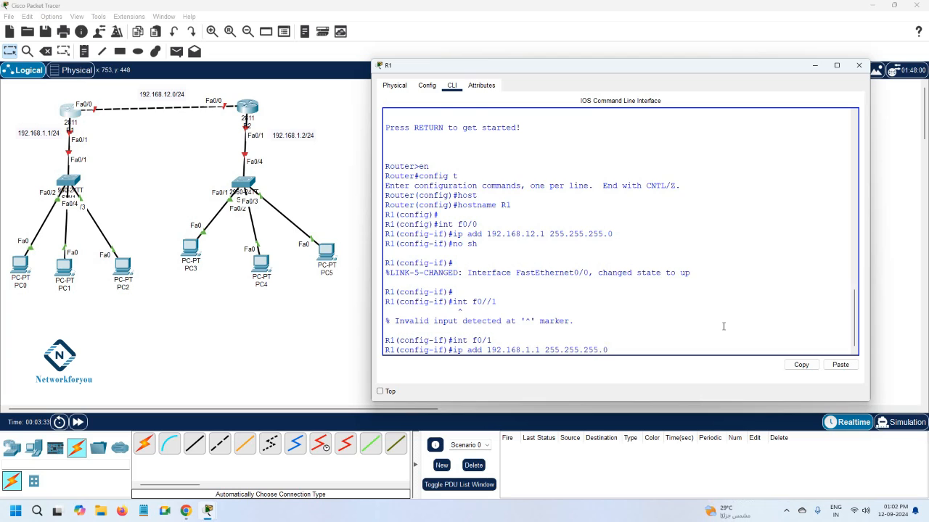
pyautogui.press('Return')
pyautogui.write('no sh')
pyautogui.press('Return')
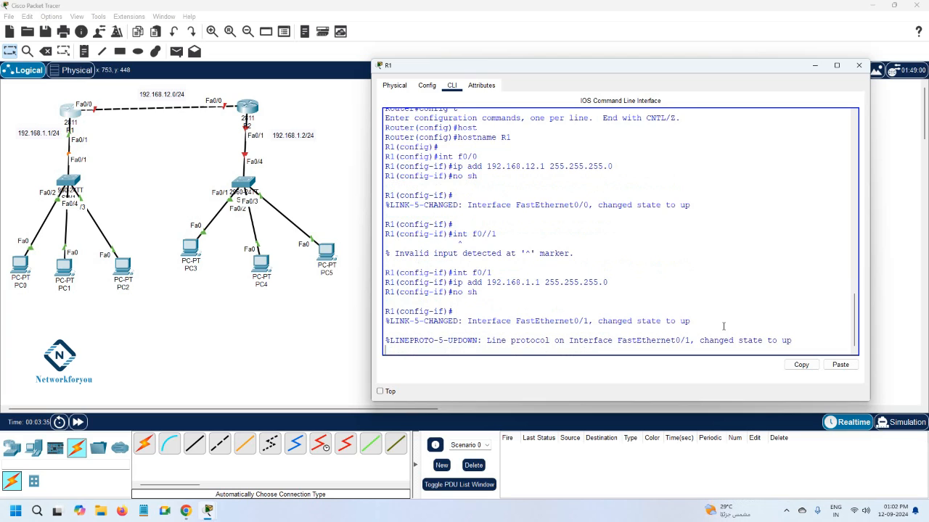
pyautogui.press('Return')
pyautogui.press('Return')
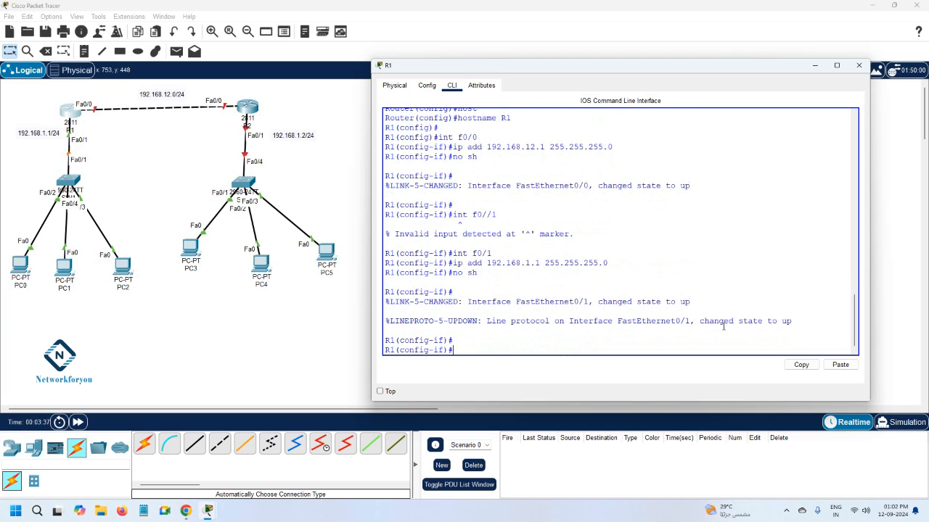
# Display R1's brief IP interface summary and examine the addresses and protocol status of FastEthernet0/0 and FastEthernet0/1.
pyautogui.write('do sh ip int')
pyautogui.write('br')
pyautogui.press('Return')
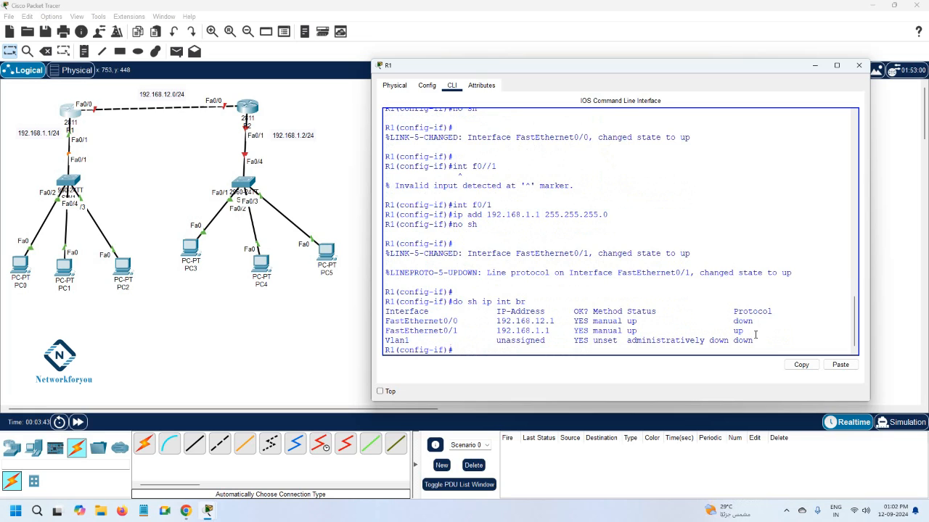
pyautogui.moveTo(754, 334); pyautogui.dragTo(387, 331)
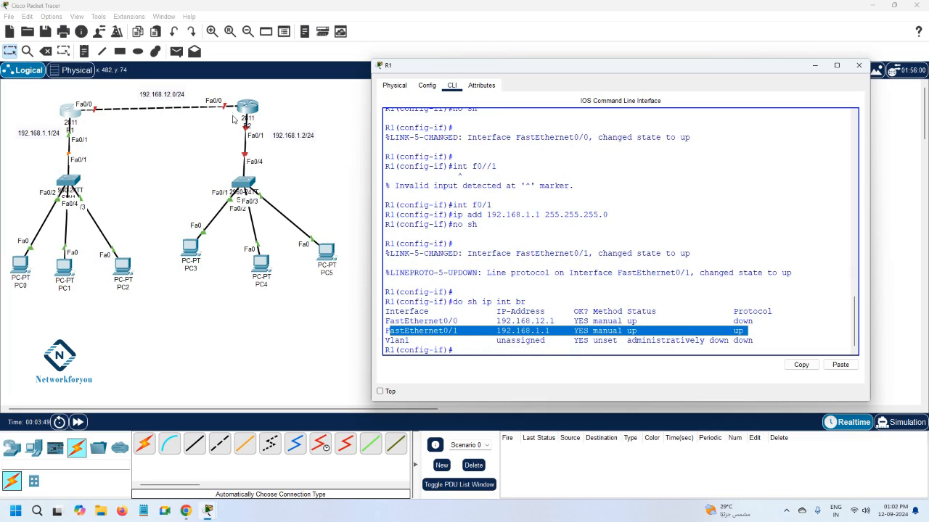
pyautogui.moveTo(779, 312); pyautogui.dragTo(743, 321)
pyautogui.click(758, 321)
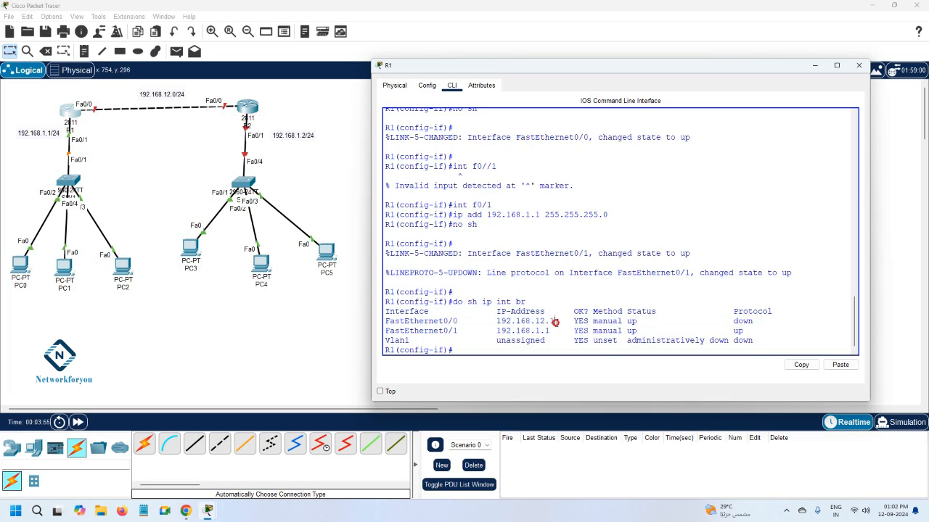
pyautogui.moveTo(556, 321); pyautogui.dragTo(385, 331)
pyautogui.moveTo(556, 331); pyautogui.dragTo(488, 331)
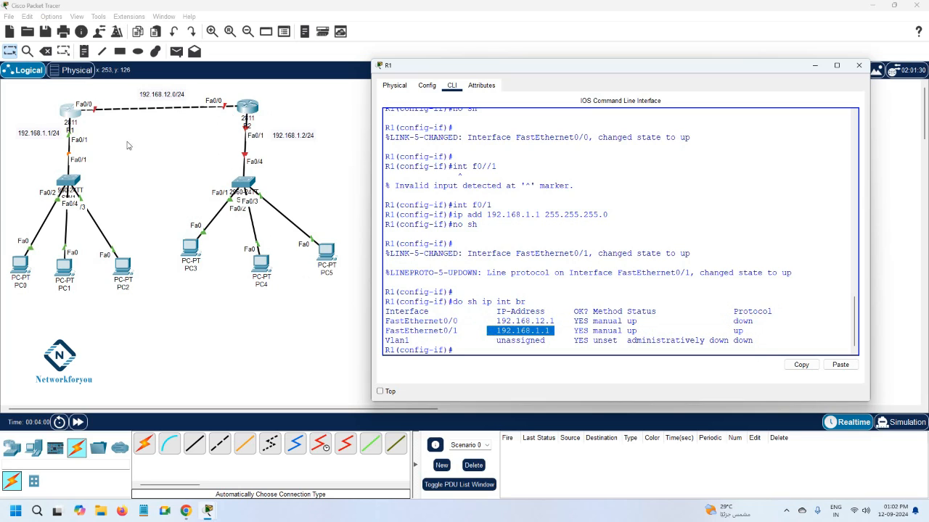
pyautogui.click(684, 293)
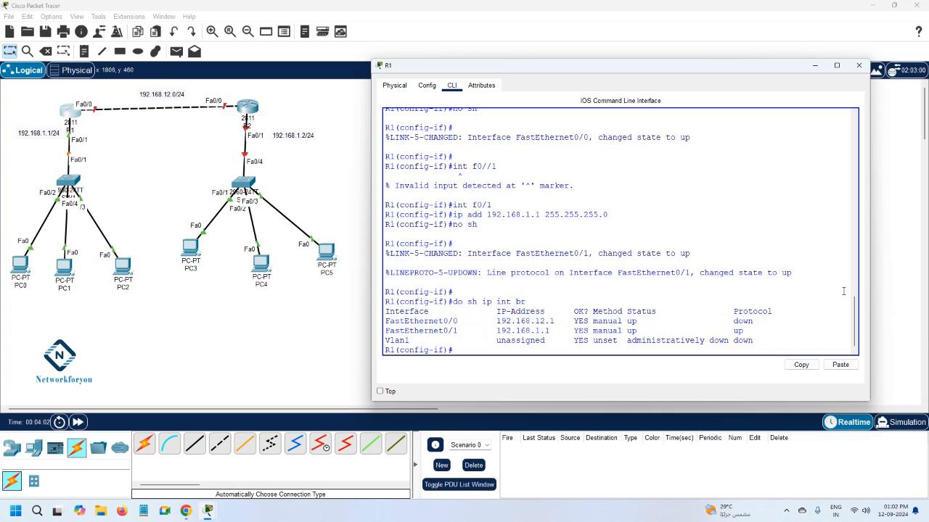
# Leave interface configuration on R1 and write a static route for 192.168.1.0 255.255.255.0 via next hop 192.168.12.2.
pyautogui.press('Return')
pyautogui.press('Return')
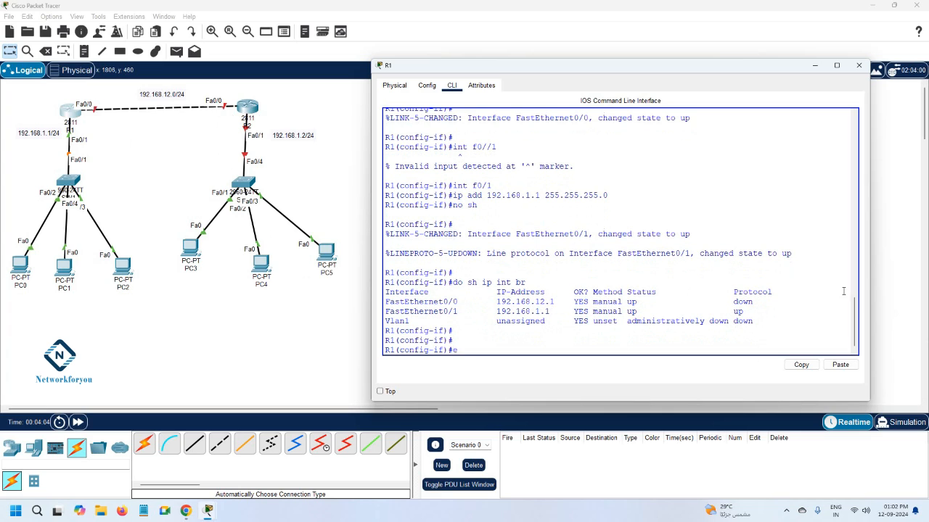
pyautogui.write('exit')
pyautogui.press('Return')
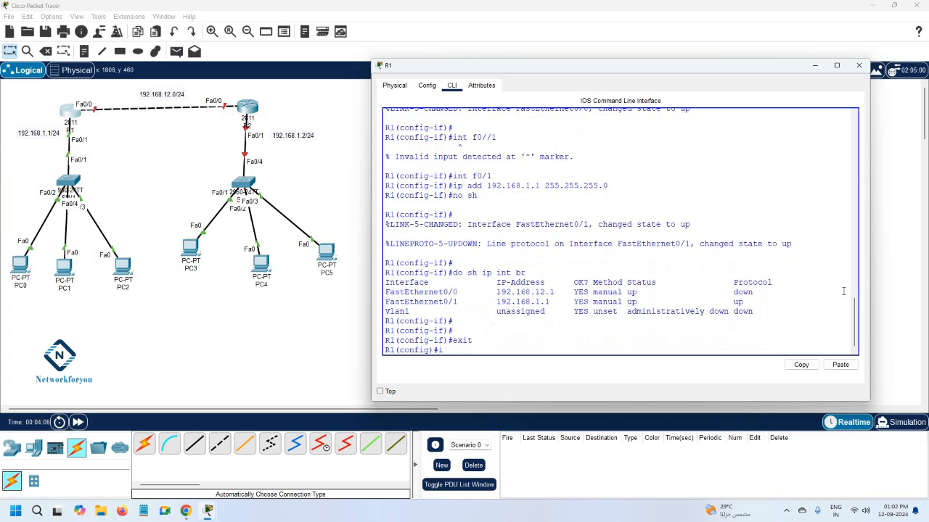
pyautogui.write('ip route')
pyautogui.write('192.')
pyautogui.write('168.1.0 255.255.255.')
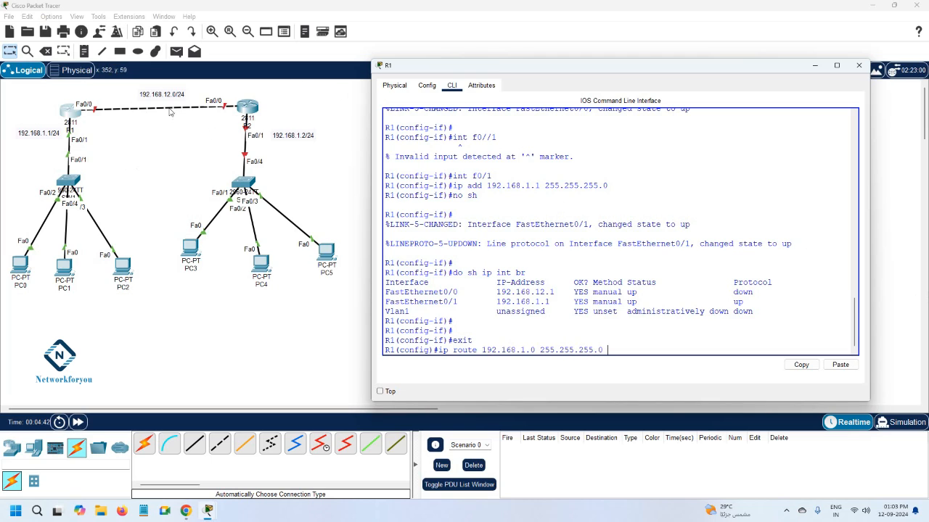
pyautogui.write('0 192.168.12.2')
# Change the note beside R2's switch link to "192.168.2.1/24" and nudge it slightly closer to the link.
pyautogui.click(299, 136)
pyautogui.press('BackSpace')
pyautogui.write('2')
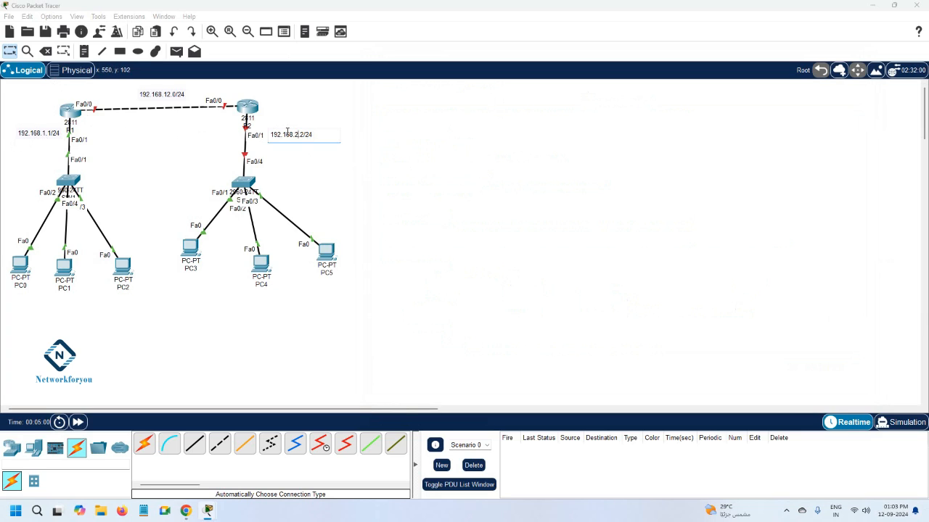
pyautogui.press('BackSpace')
pyautogui.write('1')
pyautogui.click(341, 199)
pyautogui.moveTo(295, 140); pyautogui.dragTo(292, 139)
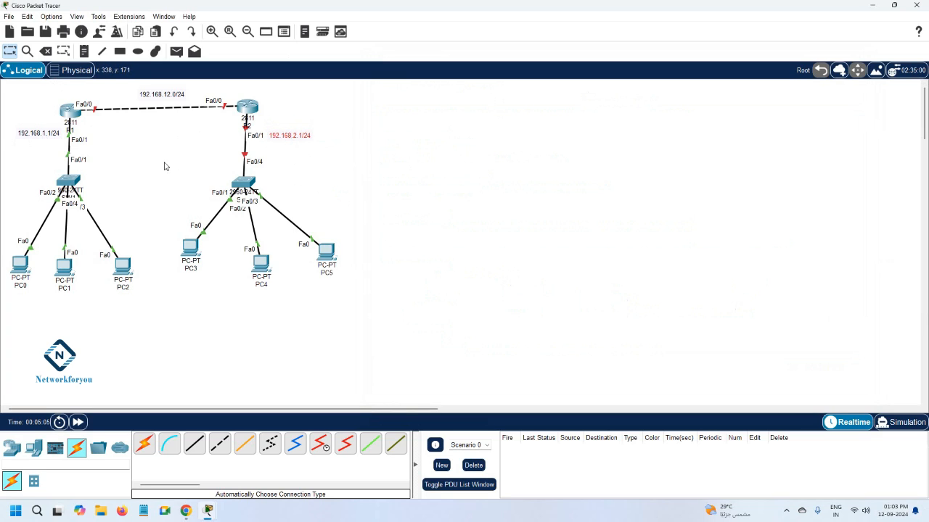
# Correct the destination network in R1's pending static route to 192.168.2.0 and submit the command.
pyautogui.moveTo(76, 116)
pyautogui.click(247, 107)
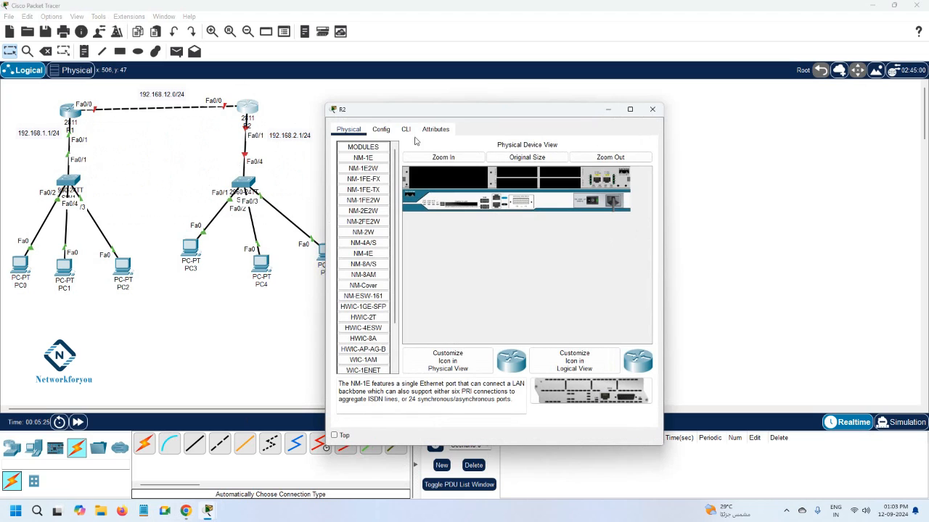
pyautogui.click(73, 112)
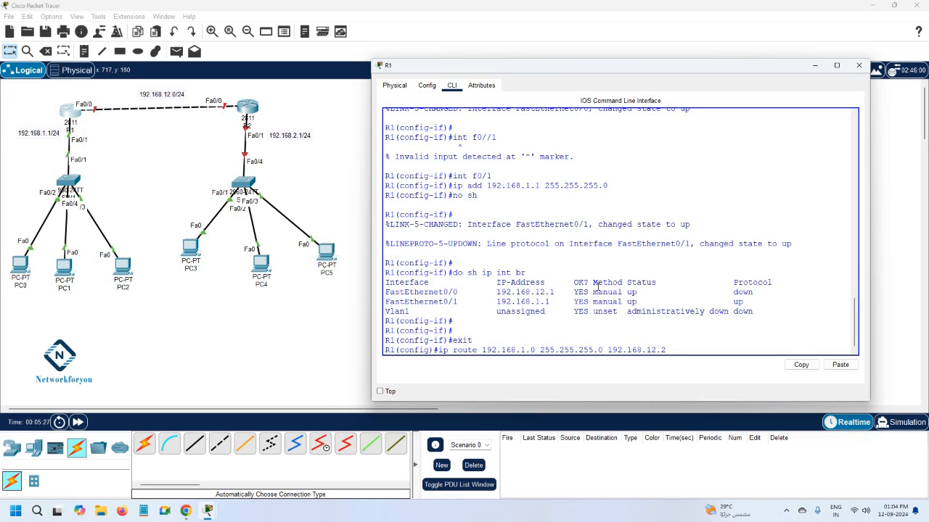
pyautogui.moveTo(483, 350); pyautogui.dragTo(524, 350)
pyautogui.click(637, 349)
pyautogui.moveTo(525, 349); pyautogui.dragTo(519, 349)
pyautogui.press('BackSpace')
pyautogui.write('2')
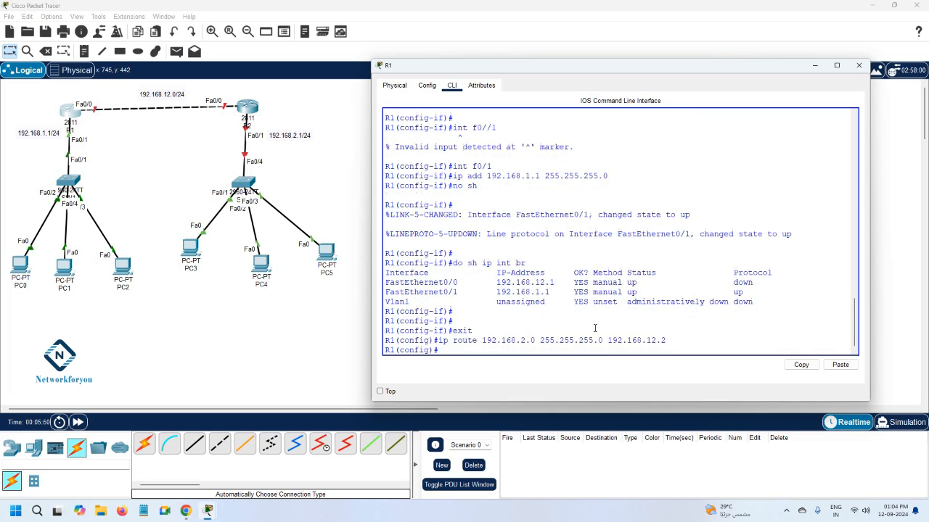
pyautogui.press('Return')
# Launch the screen annotation overlay, place its toolbar beside the R1 window, and select the pen.
pyautogui.click(44, 513)
pyautogui.click(62, 210)
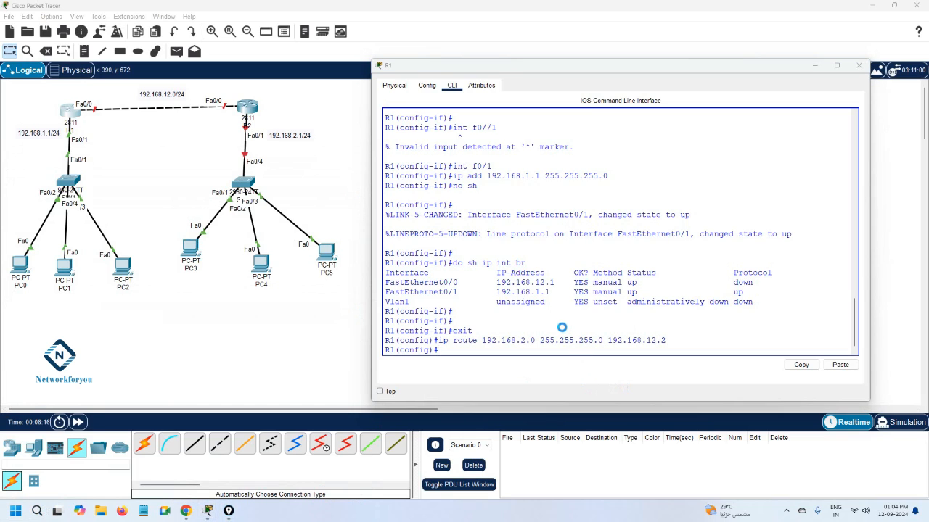
pyautogui.moveTo(353, 55)
pyautogui.mouseDown()
pyautogui.moveTo(720, 151)
pyautogui.moveTo(889, 119)
pyautogui.mouseUp()
pyautogui.click(887, 183)
pyautogui.click(887, 183)
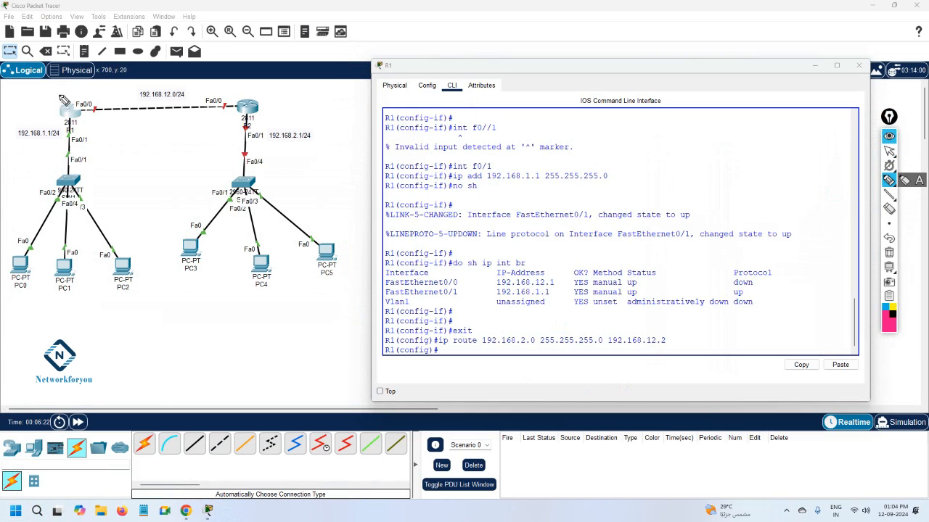
# Sketch a figure above R1, an arrow from R1 to the 192.168.2.1/24 note, and a circle around R2's Fa0/0.
pyautogui.moveTo(62, 88); pyautogui.dragTo(62, 108)
pyautogui.moveTo(64, 101); pyautogui.dragTo(74, 90)
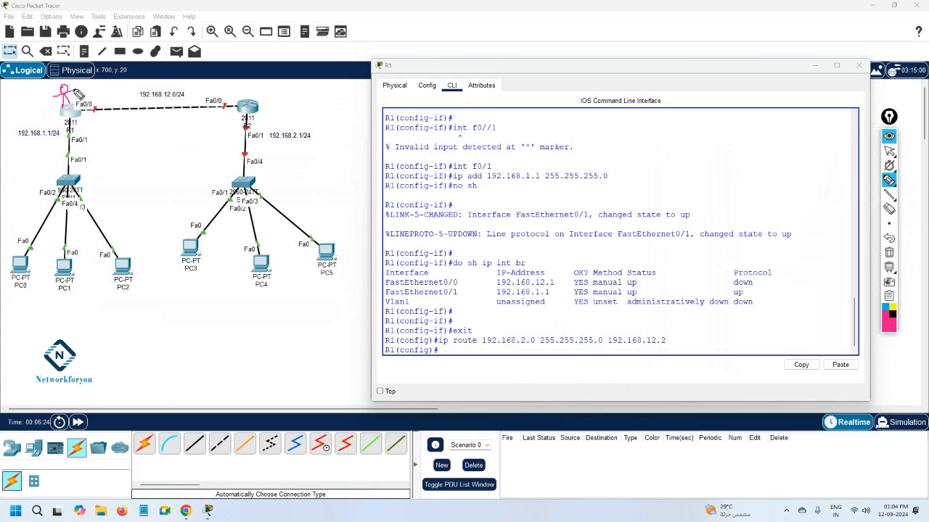
pyautogui.moveTo(80, 127)
pyautogui.mouseDown()
pyautogui.moveTo(70, 123)
pyautogui.moveTo(65, 136)
pyautogui.moveTo(78, 135)
pyautogui.moveTo(73, 103)
pyautogui.moveTo(145, 58)
pyautogui.moveTo(270, 81)
pyautogui.moveTo(274, 135)
pyautogui.mouseUp()
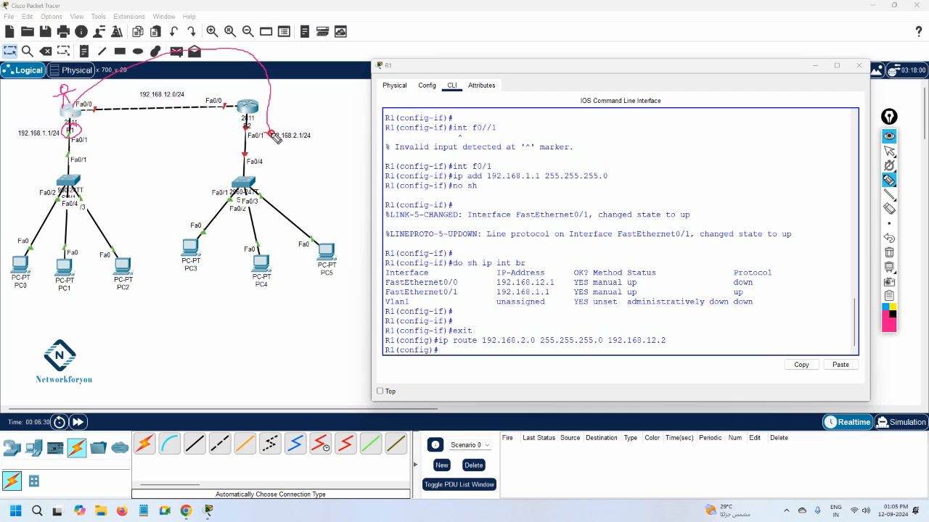
pyautogui.moveTo(215, 111)
pyautogui.mouseDown()
pyautogui.moveTo(218, 85)
pyautogui.moveTo(221, 118)
pyautogui.moveTo(233, 90)
pyautogui.mouseUp()
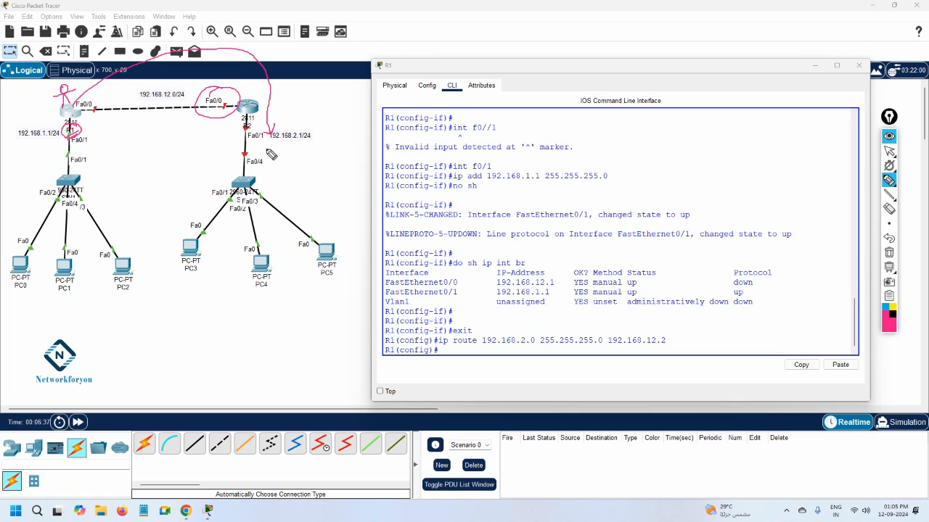
# Handwrite 192.168.2.0 and "class c" beside R2's LAN note and mark the network and host octets above the address.
pyautogui.moveTo(267, 141); pyautogui.dragTo(299, 140)
pyautogui.moveTo(270, 148)
pyautogui.mouseDown()
pyautogui.moveTo(271, 157)
pyautogui.moveTo(307, 152)
pyautogui.mouseUp()
pyautogui.moveTo(313, 154)
pyautogui.mouseDown()
pyautogui.moveTo(326, 154)
pyautogui.moveTo(285, 172)
pyautogui.moveTo(334, 168)
pyautogui.mouseUp()
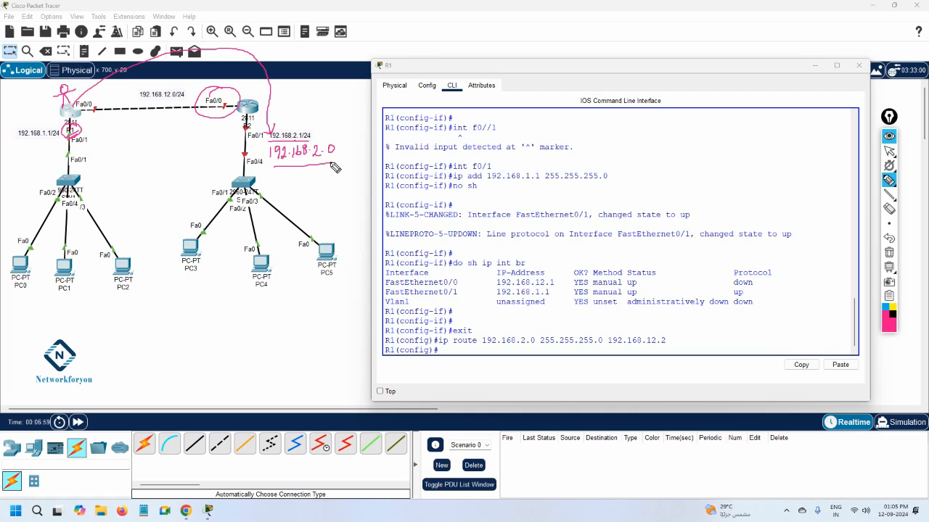
pyautogui.moveTo(297, 126)
pyautogui.mouseDown()
pyautogui.moveTo(310, 113)
pyautogui.moveTo(344, 100)
pyautogui.moveTo(362, 105)
pyautogui.moveTo(378, 93)
pyautogui.moveTo(367, 93)
pyautogui.moveTo(363, 113)
pyautogui.mouseUp()
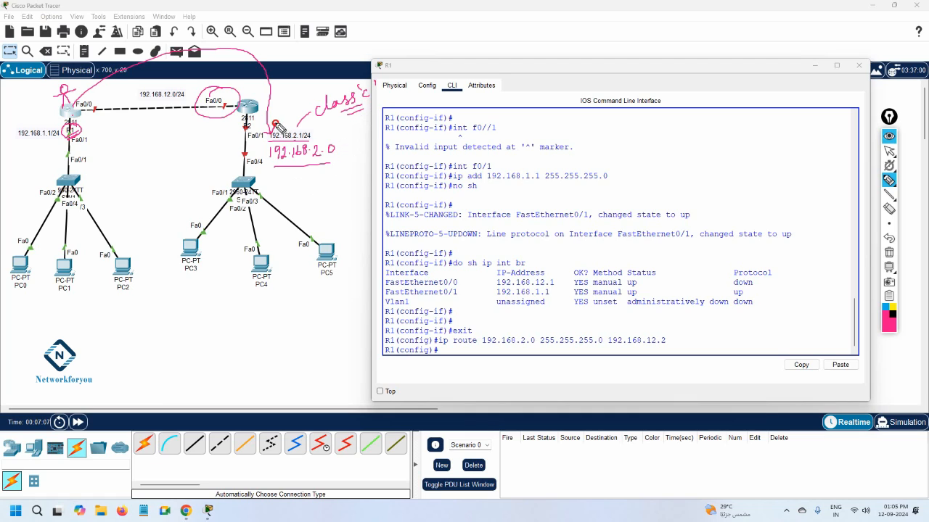
pyautogui.moveTo(274, 124); pyautogui.dragTo(292, 117)
pyautogui.moveTo(304, 121)
pyautogui.mouseDown()
pyautogui.moveTo(278, 141)
pyautogui.moveTo(298, 139)
pyautogui.mouseUp()
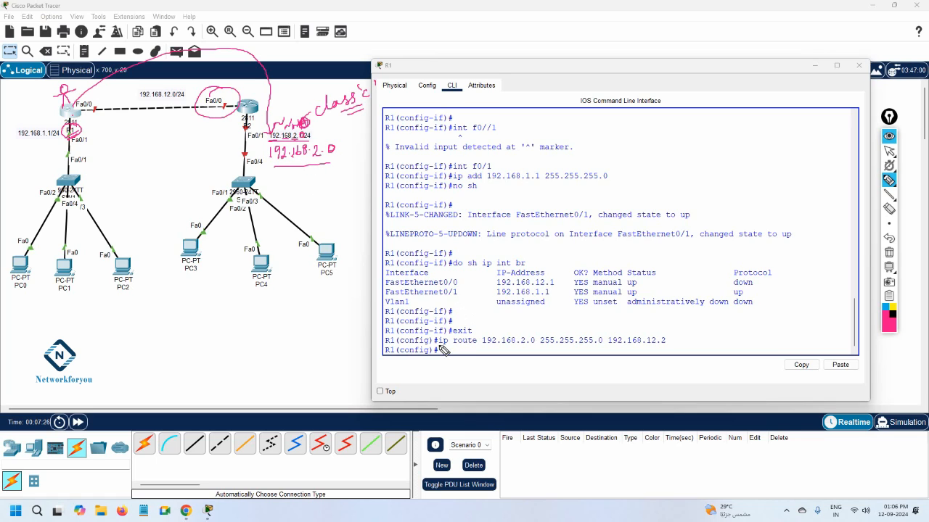
# Underline "ip route" and outline the destination 192.168.2.0 and mask 255.255.255.0 in R1's static route command.
pyautogui.moveTo(440, 347); pyautogui.dragTo(533, 345)
pyautogui.moveTo(479, 336)
pyautogui.mouseDown()
pyautogui.moveTo(479, 344)
pyautogui.moveTo(514, 346)
pyautogui.moveTo(533, 335)
pyautogui.moveTo(485, 336)
pyautogui.moveTo(537, 330)
pyautogui.mouseUp()
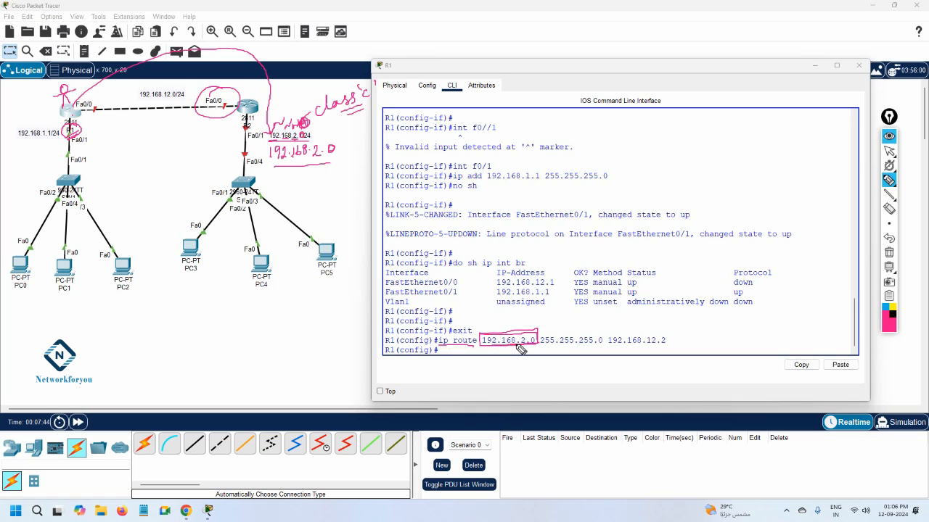
pyautogui.moveTo(541, 347)
pyautogui.mouseDown()
pyautogui.moveTo(613, 347)
pyautogui.moveTo(598, 328)
pyautogui.moveTo(546, 330)
pyautogui.moveTo(536, 347)
pyautogui.mouseUp()
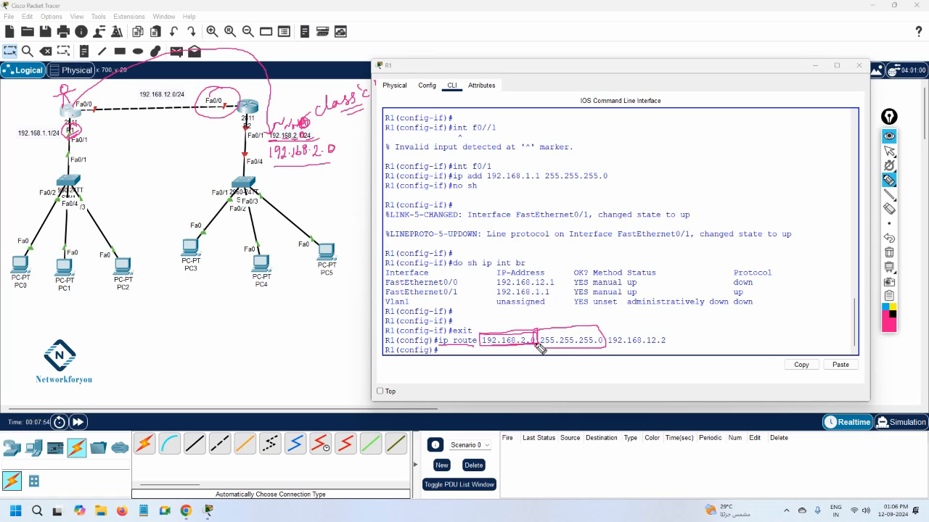
pyautogui.moveTo(540, 340); pyautogui.dragTo(542, 342)
# Handwrite /24, N.N.N.H and the matching mask 255.255.255.0 over the R1 console, and tick the mask.
pyautogui.moveTo(716, 128)
pyautogui.mouseDown()
pyautogui.moveTo(704, 154)
pyautogui.moveTo(731, 151)
pyautogui.mouseUp()
pyautogui.moveTo(700, 180); pyautogui.dragTo(773, 165)
pyautogui.click(720, 175)
pyautogui.click(740, 175)
pyautogui.click(761, 171)
pyautogui.moveTo(773, 160); pyautogui.dragTo(773, 170)
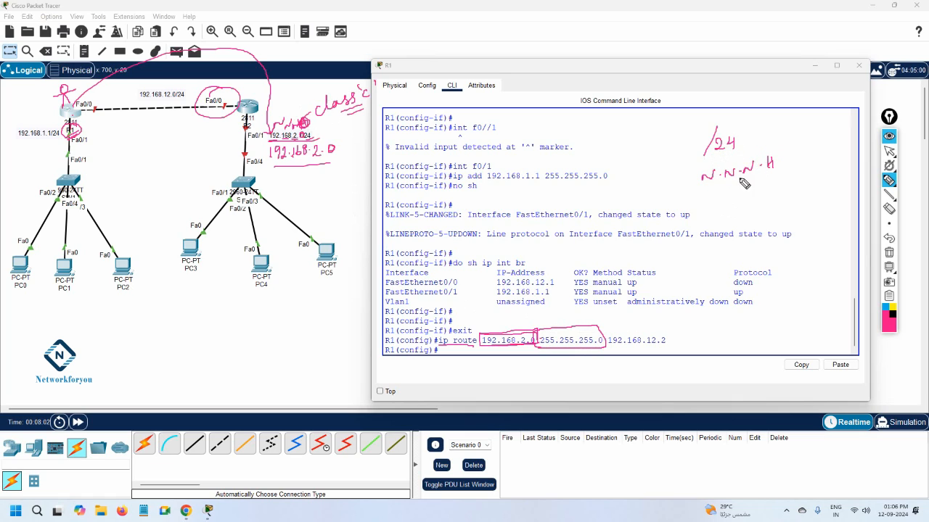
pyautogui.moveTo(687, 194)
pyautogui.mouseDown()
pyautogui.moveTo(738, 196)
pyautogui.moveTo(787, 180)
pyautogui.mouseUp()
pyautogui.click(710, 197)
pyautogui.click(742, 193)
pyautogui.click(778, 185)
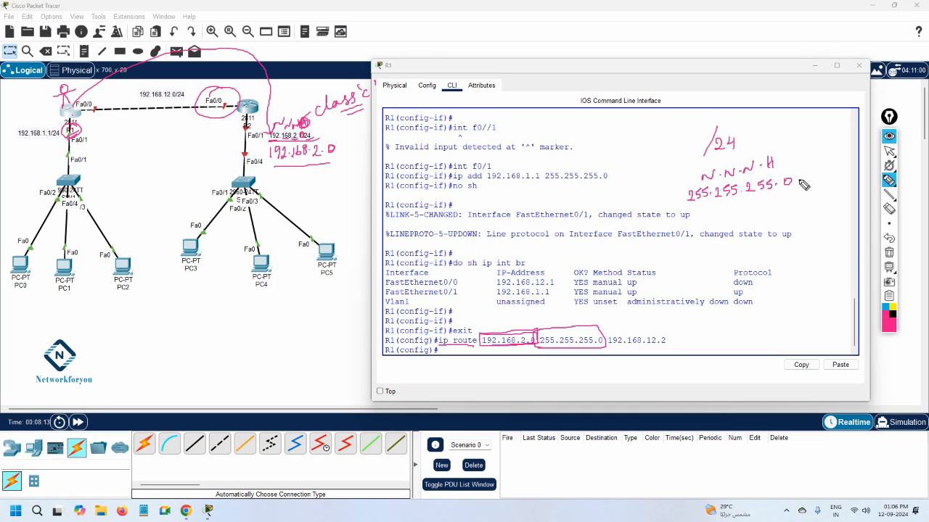
pyautogui.moveTo(798, 176); pyautogui.dragTo(814, 169)
pyautogui.click(585, 345)
# Trace the link to R2's Fa0/0 and handwrite 192.168.12.2 with an arrow to the static route's next hop.
pyautogui.moveTo(80, 111)
pyautogui.mouseDown()
pyautogui.moveTo(175, 109)
pyautogui.moveTo(228, 90)
pyautogui.moveTo(206, 94)
pyautogui.moveTo(189, 76)
pyautogui.moveTo(169, 86)
pyautogui.mouseUp()
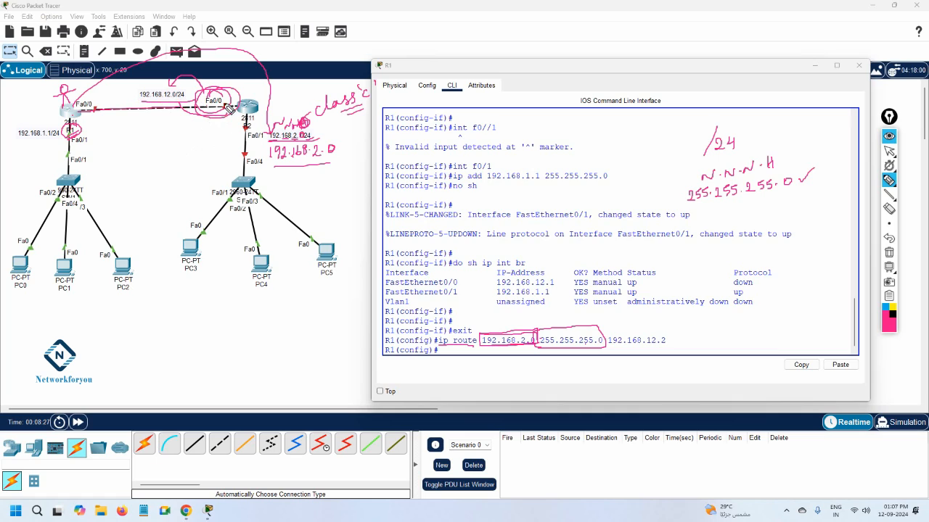
pyautogui.moveTo(229, 107)
pyautogui.mouseDown()
pyautogui.moveTo(116, 174)
pyautogui.moveTo(114, 198)
pyautogui.moveTo(129, 188)
pyautogui.moveTo(148, 198)
pyautogui.moveTo(182, 182)
pyautogui.moveTo(183, 190)
pyautogui.mouseUp()
pyautogui.moveTo(138, 212)
pyautogui.mouseDown()
pyautogui.moveTo(337, 197)
pyautogui.moveTo(640, 279)
pyautogui.moveTo(639, 332)
pyautogui.mouseUp()
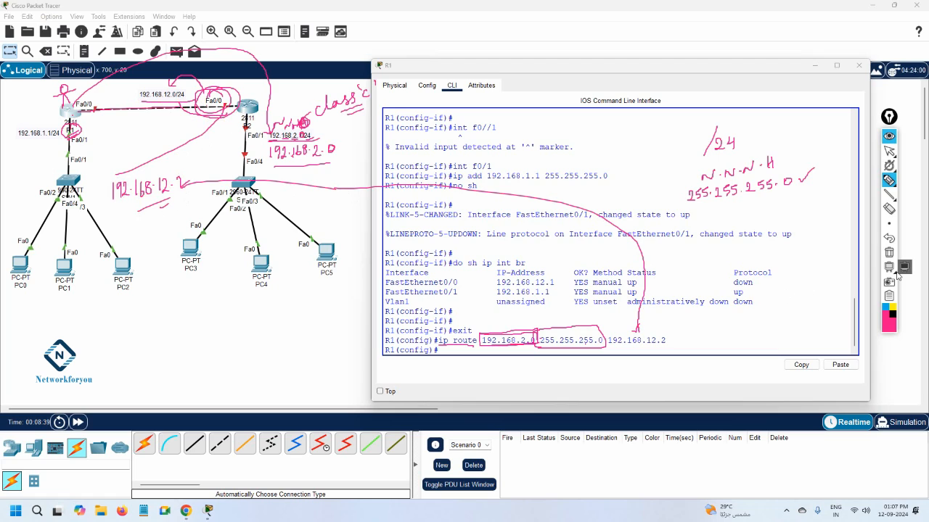
# Clear the drawn annotations, return to the normal pointer, and start a fresh prompt line in R1's console.
pyautogui.click(903, 266)
pyautogui.click(889, 150)
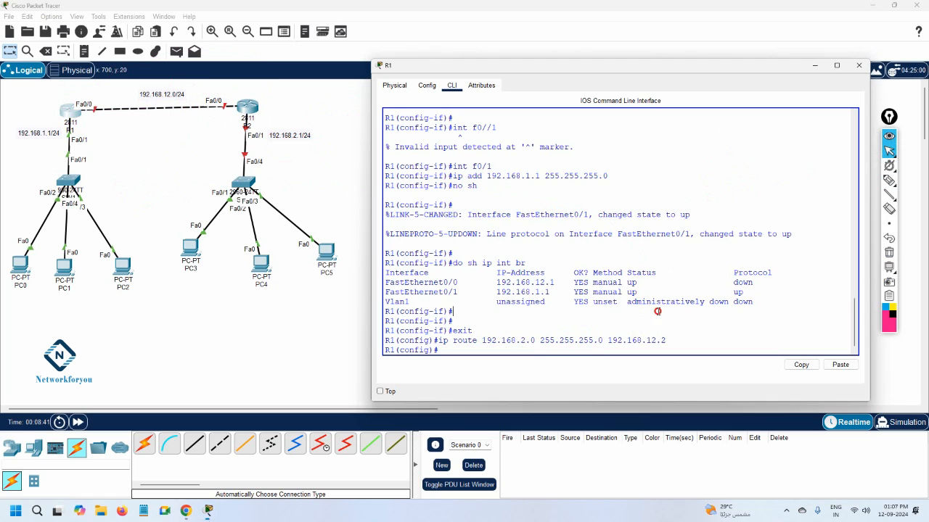
pyautogui.press('Return')
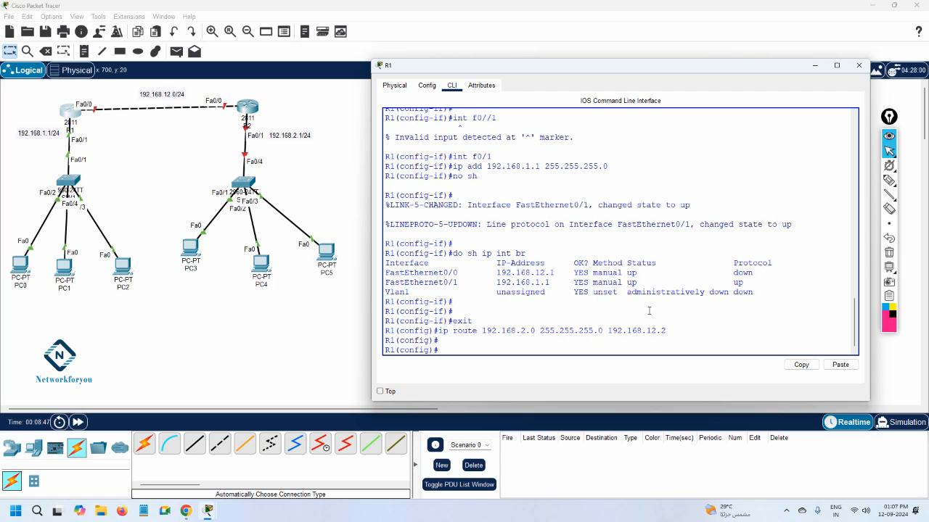
# Sketch R2's path to R1's LAN, handwrite 192.168.1.0 there, and circle R1's Fa0/0 as the next hop.
pyautogui.click(888, 180)
pyautogui.moveTo(250, 84)
pyautogui.mouseDown()
pyautogui.moveTo(257, 92)
pyautogui.moveTo(247, 108)
pyautogui.moveTo(241, 100)
pyautogui.moveTo(250, 105)
pyautogui.moveTo(161, 90)
pyautogui.moveTo(42, 123)
pyautogui.moveTo(51, 117)
pyautogui.mouseUp()
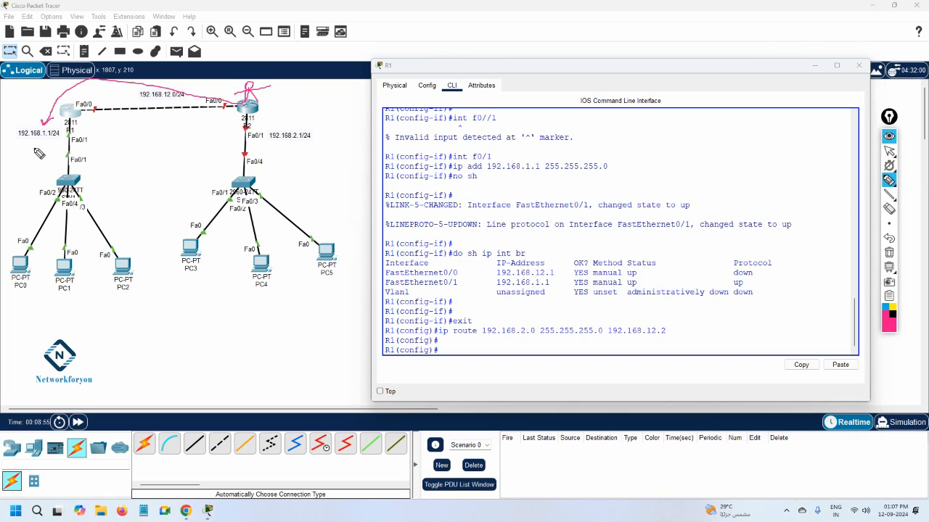
pyautogui.moveTo(11, 161)
pyautogui.mouseDown()
pyautogui.moveTo(45, 143)
pyautogui.moveTo(71, 145)
pyautogui.moveTo(58, 158)
pyautogui.mouseUp()
pyautogui.moveTo(100, 109)
pyautogui.mouseDown()
pyautogui.moveTo(84, 95)
pyautogui.moveTo(90, 92)
pyautogui.mouseUp()
pyautogui.moveTo(231, 109)
pyautogui.mouseDown()
pyautogui.moveTo(98, 110)
pyautogui.moveTo(190, 108)
pyautogui.mouseUp()
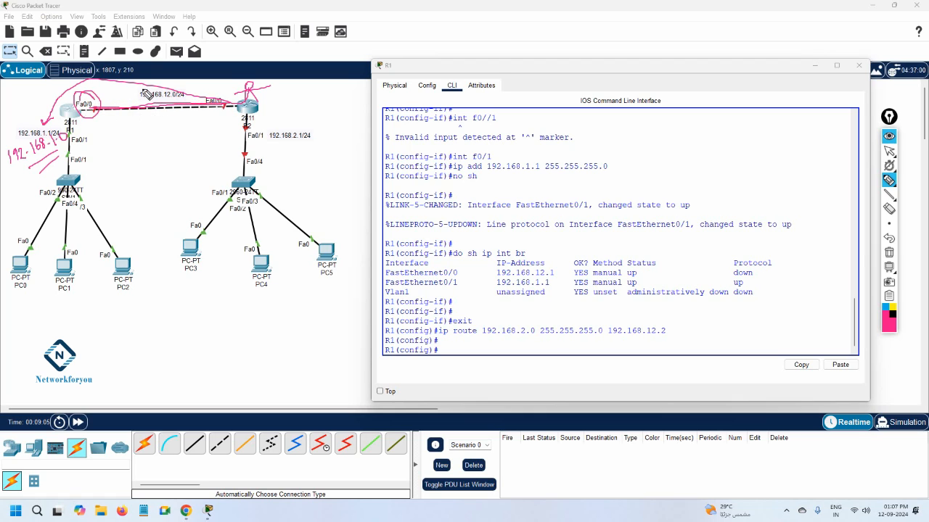
# Handwrite 192.168.1.1 for R1's Fa0/0, circle FastEthernet0/1's address in the interface summary, and clear the annotations.
pyautogui.moveTo(94, 111)
pyautogui.mouseDown()
pyautogui.moveTo(126, 158)
pyautogui.moveTo(122, 168)
pyautogui.mouseUp()
pyautogui.moveTo(131, 150)
pyautogui.mouseDown()
pyautogui.moveTo(131, 169)
pyautogui.moveTo(141, 156)
pyautogui.moveTo(141, 168)
pyautogui.moveTo(206, 154)
pyautogui.mouseUp()
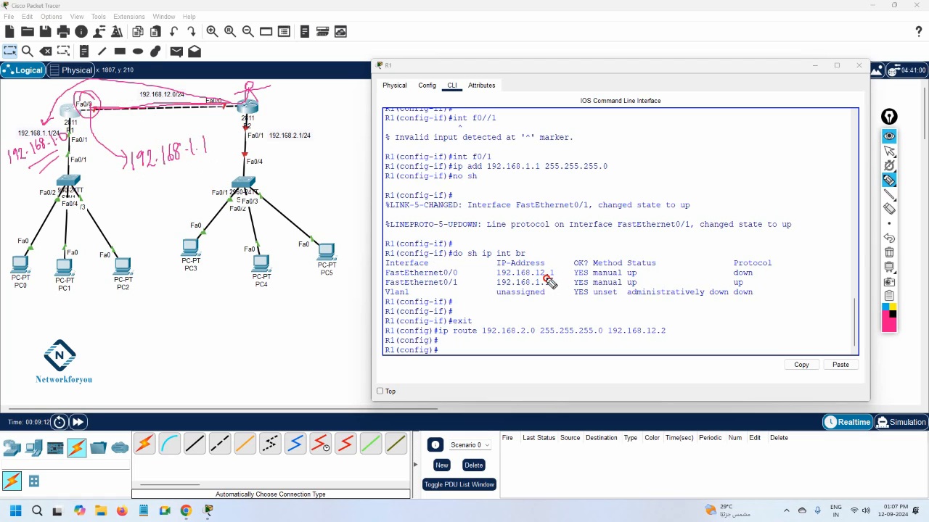
pyautogui.moveTo(549, 282)
pyautogui.mouseDown()
pyautogui.moveTo(511, 275)
pyautogui.moveTo(497, 285)
pyautogui.moveTo(533, 291)
pyautogui.moveTo(556, 280)
pyautogui.mouseUp()
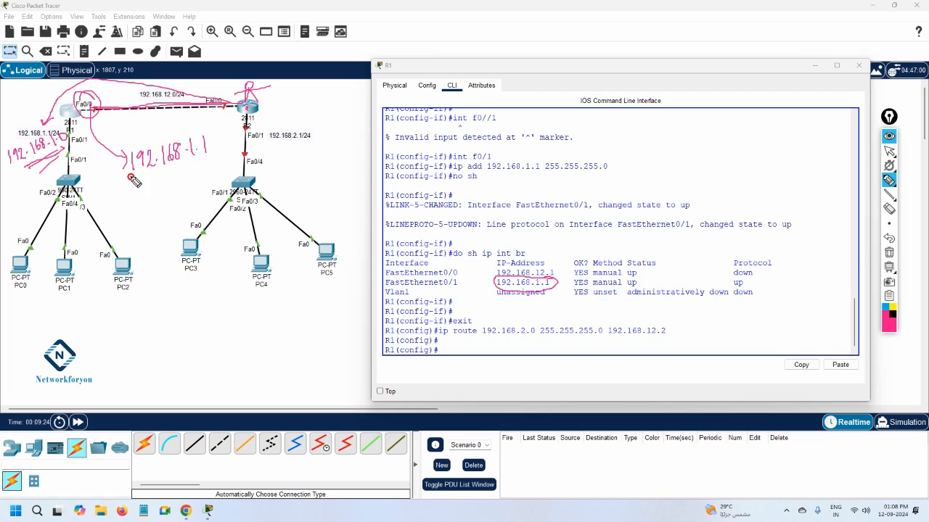
pyautogui.moveTo(132, 184); pyautogui.dragTo(185, 166)
pyautogui.moveTo(191, 145)
pyautogui.mouseDown()
pyautogui.moveTo(191, 154)
pyautogui.moveTo(190, 143)
pyautogui.mouseUp()
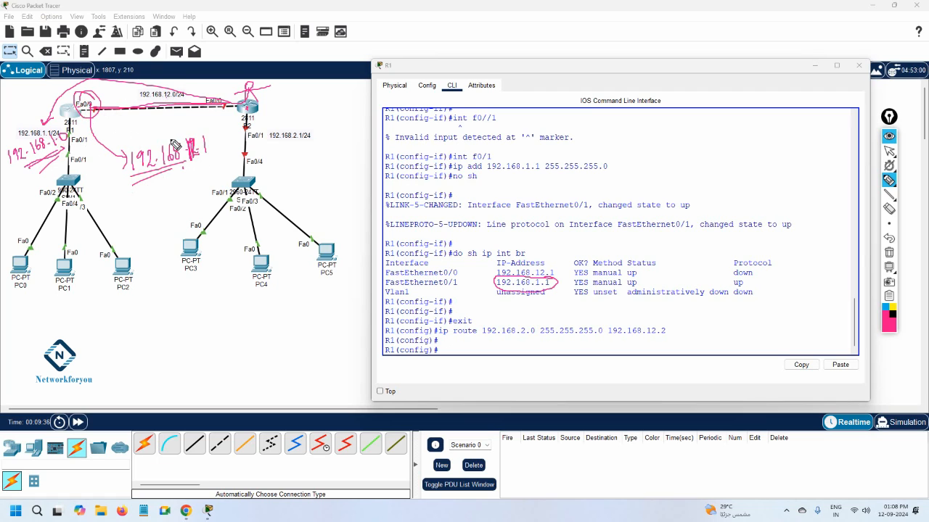
pyautogui.click(889, 253)
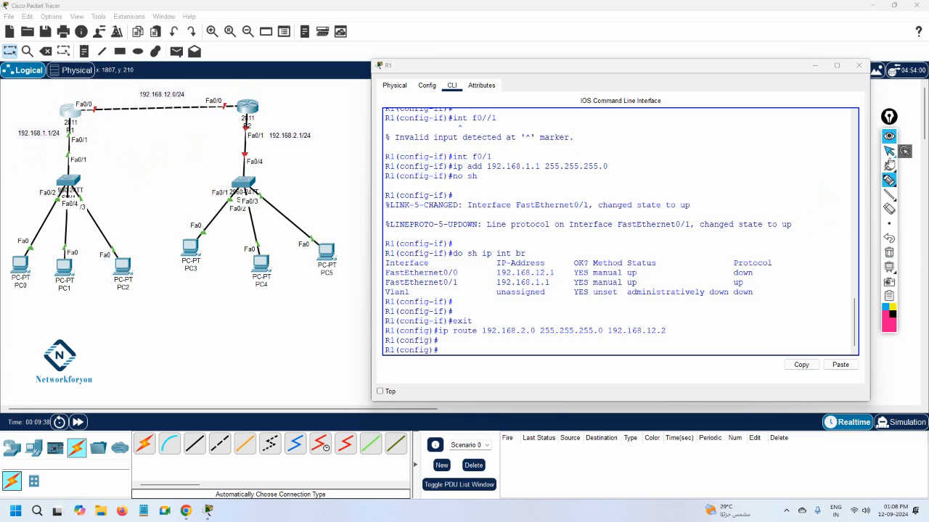
# Minimize the R1 window, open R2's command line in a widened window, and decline the initial configuration dialog.
pyautogui.click(813, 66)
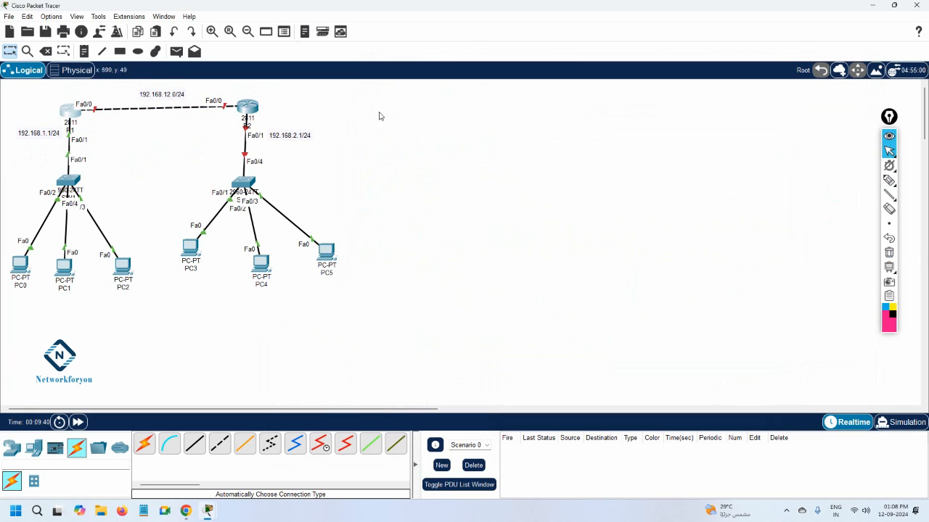
pyautogui.click(252, 102)
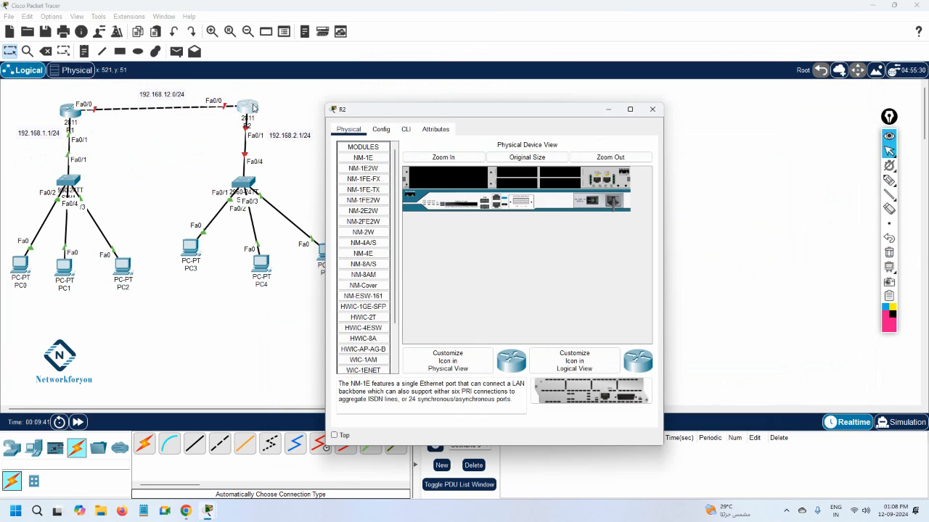
pyautogui.click(405, 131)
pyautogui.moveTo(663, 174); pyautogui.dragTo(812, 174)
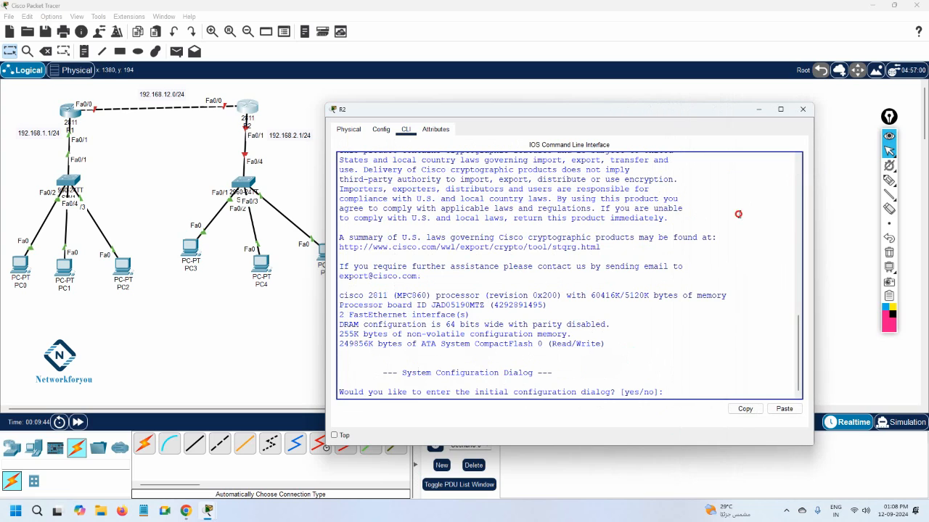
pyautogui.write('no')
pyautogui.press('Return')
pyautogui.press('Return')
# Enter global configuration mode on the second router and set its hostname to R2.
pyautogui.write('en')
pyautogui.press('Return')
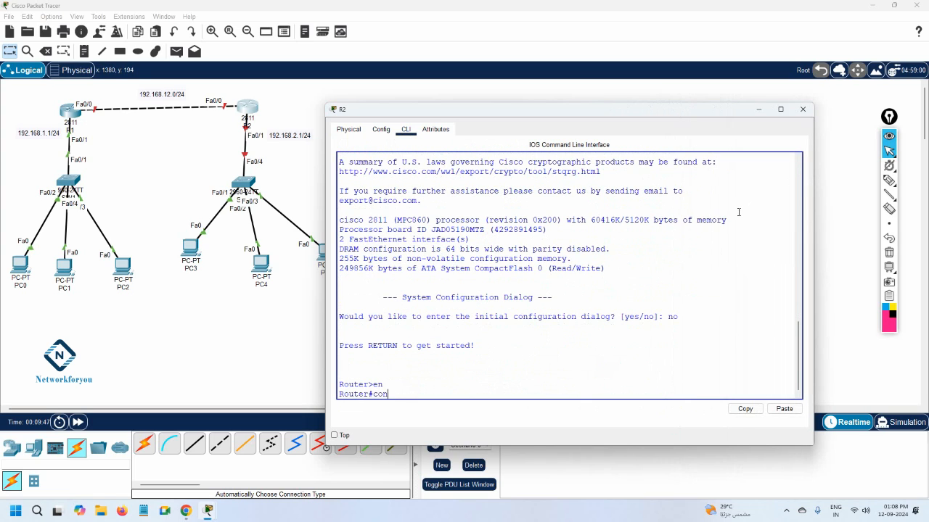
pyautogui.write('config t')
pyautogui.press('Return')
pyautogui.write('host')
pyautogui.press('Tab')
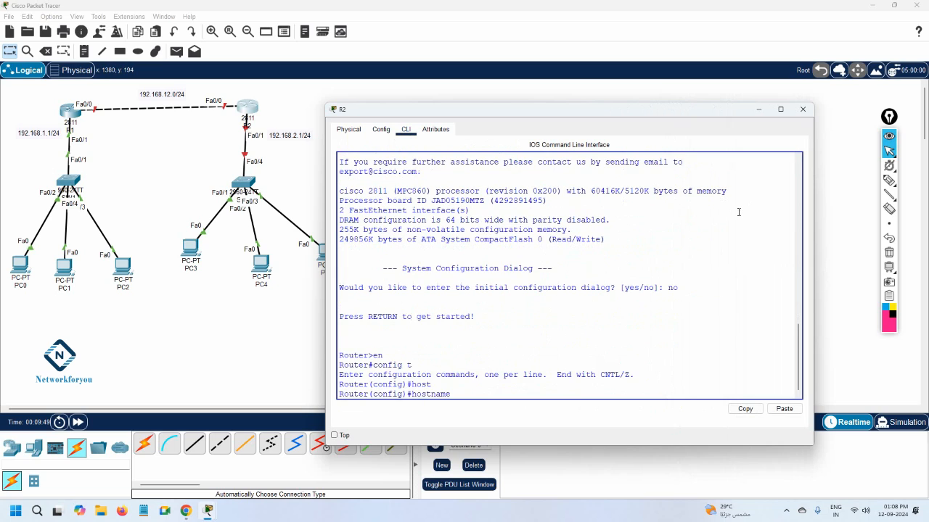
pyautogui.write('R2')
pyautogui.press('Return')
pyautogui.press('Return')
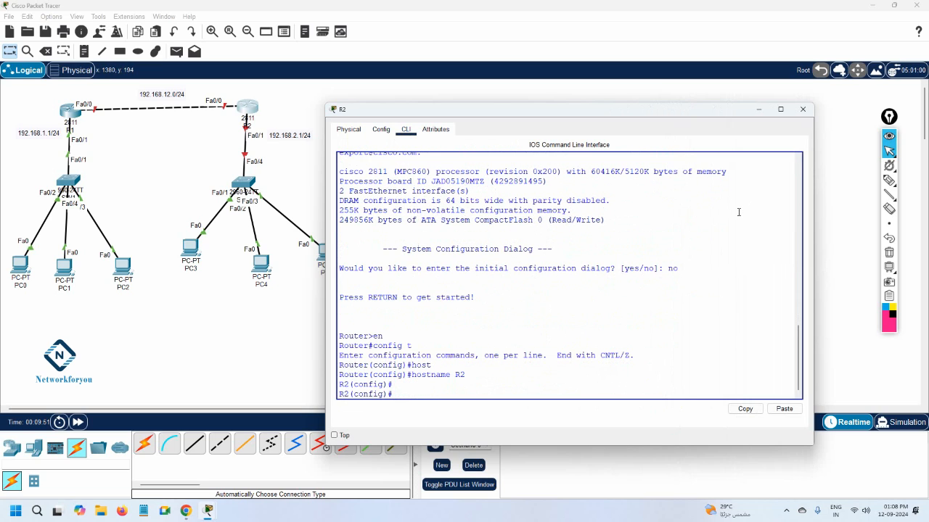
# Configure R2's interface f0/0 with IP address 192.168.12.2 255.255.255.0 and enable it.
pyautogui.write('int f0/0')
pyautogui.press('Return')
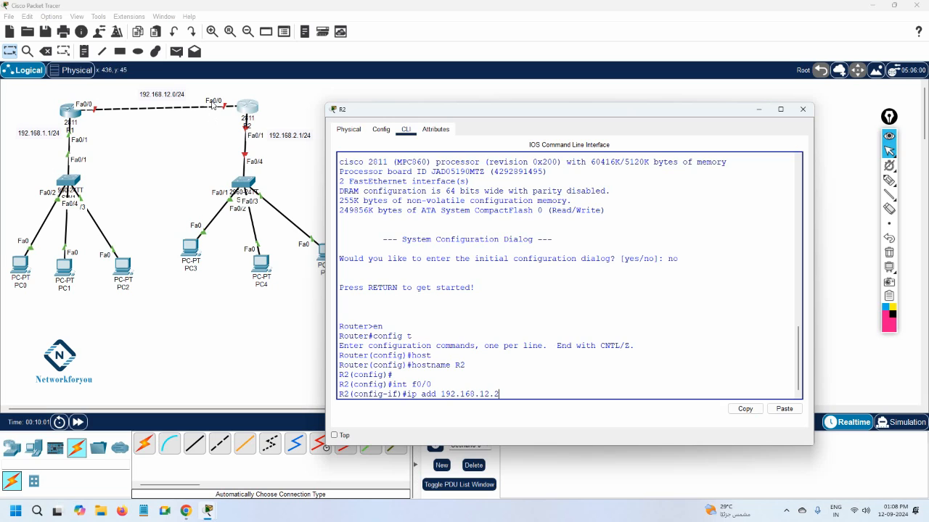
pyautogui.write('55.255.255.0')
pyautogui.press('Return')
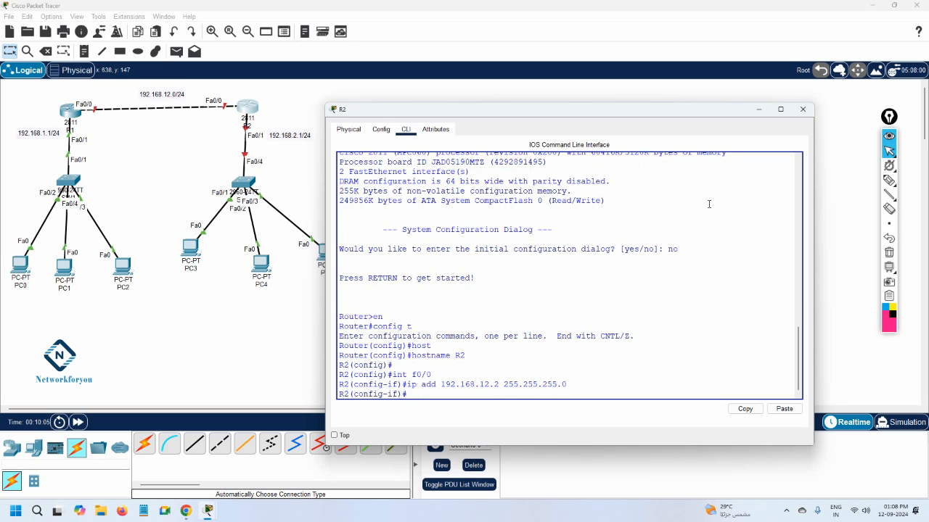
pyautogui.write('no sh')
pyautogui.press('Return')
pyautogui.press('Return')
pyautogui.press('Return')
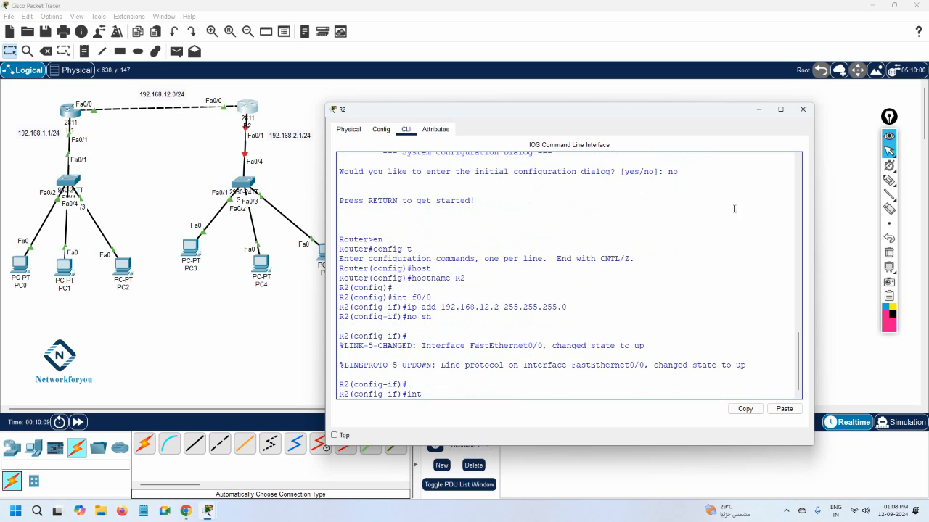
# Configure R2's interface f0/1 with IP address 192.168.2.1 255.255.255.0 and enable it.
pyautogui.write('int')
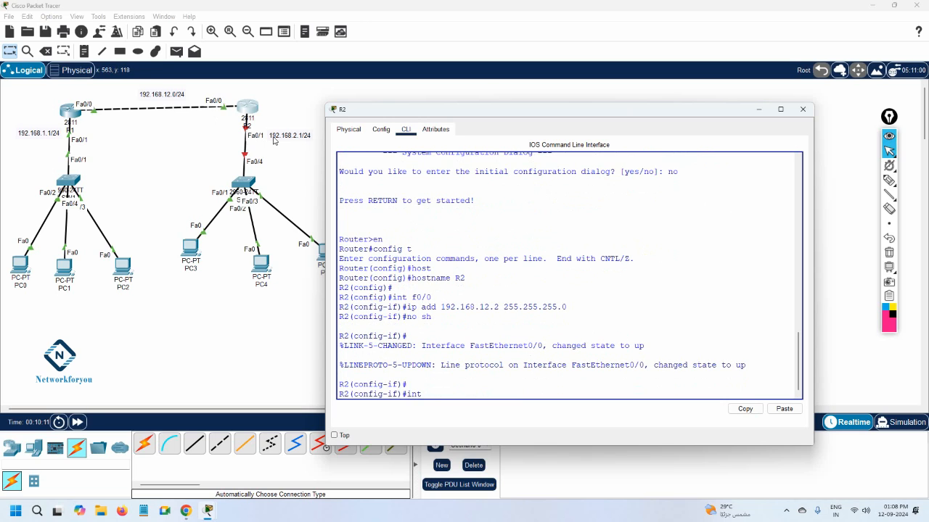
pyautogui.write(' f0/1')
pyautogui.press('Return')
pyautogui.write('ip add')
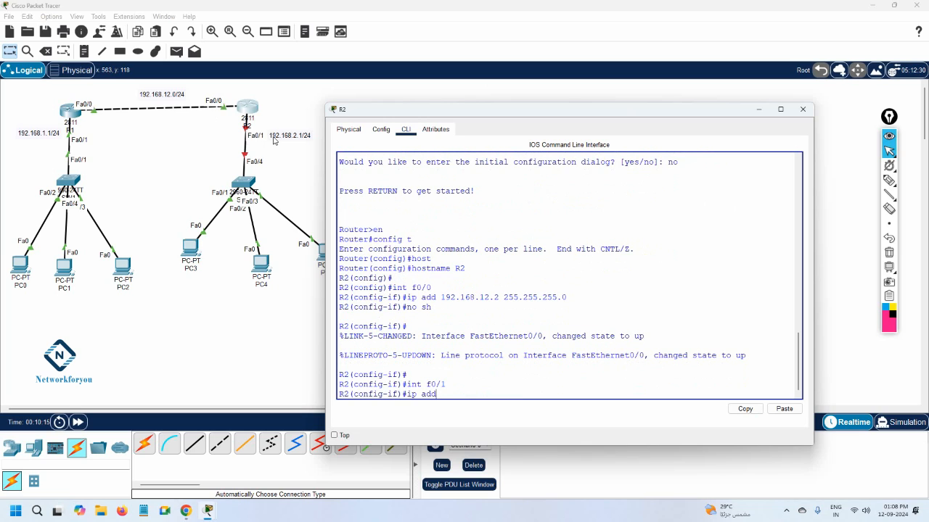
pyautogui.write(' 192.168.2.1 255.255.255.0')
pyautogui.press('Return')
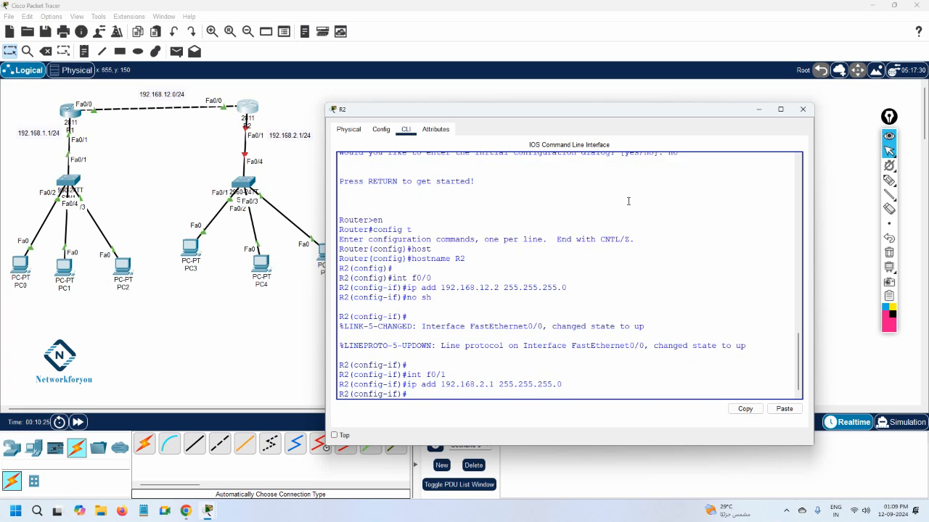
pyautogui.write('no sh')
pyautogui.press('Return')
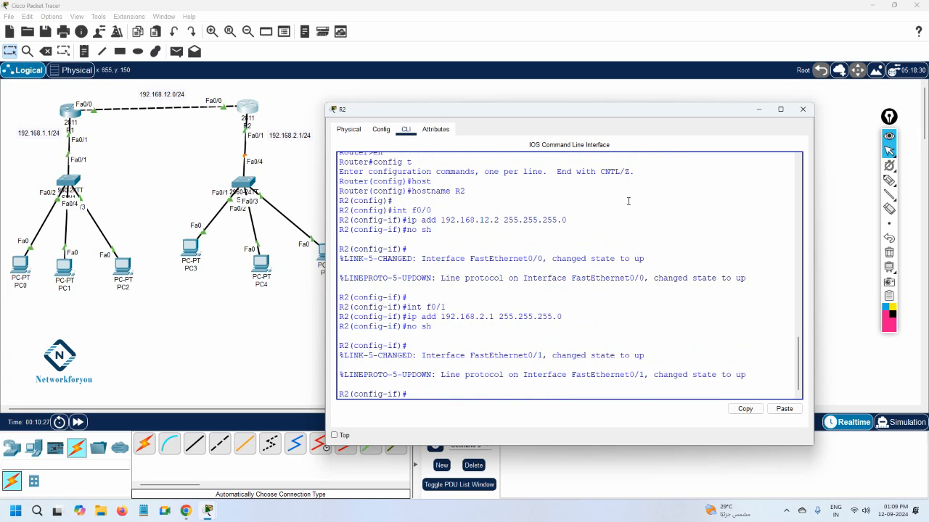
# Display R2's brief IP interface summary and examine the addresses, status and protocol of FastEthernet0/0 and FastEthernet0/1.
pyautogui.write('do sh ip int br')
pyautogui.press('Return')
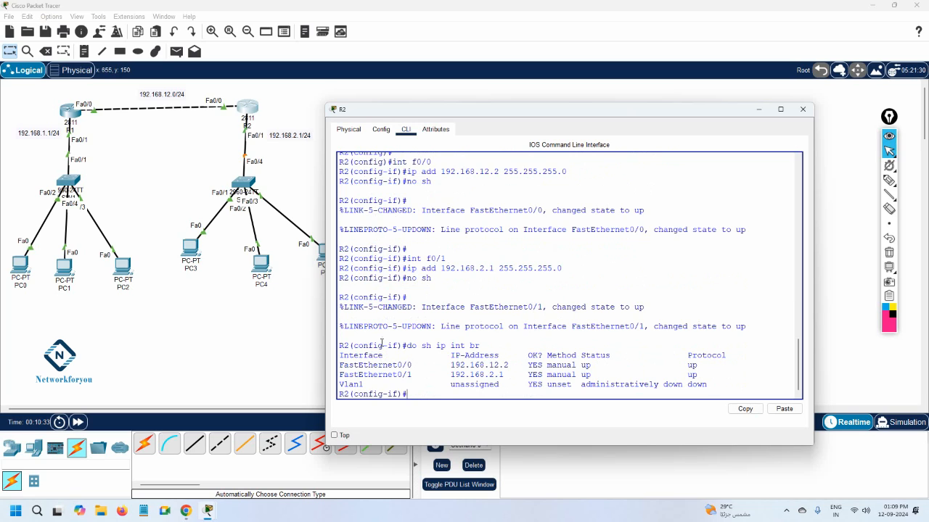
pyautogui.moveTo(414, 365); pyautogui.dragTo(338, 365)
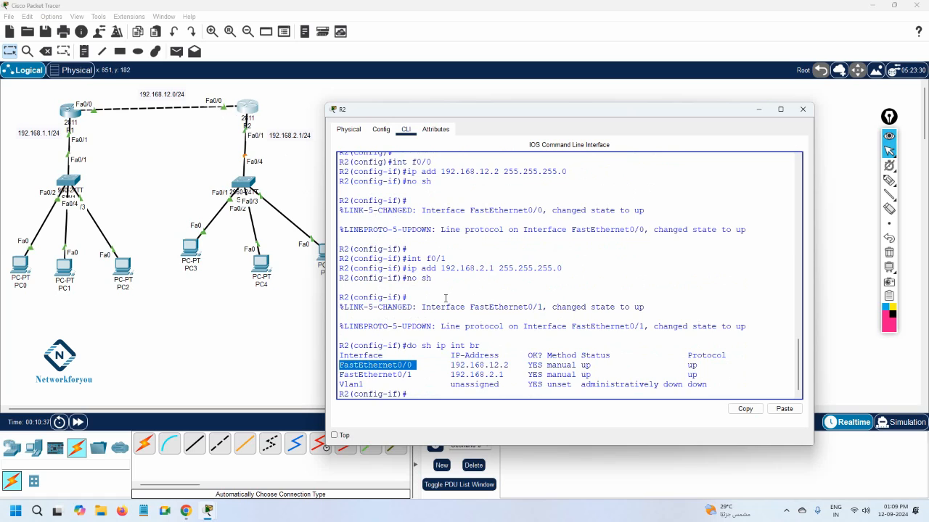
pyautogui.moveTo(512, 367); pyautogui.dragTo(445, 367)
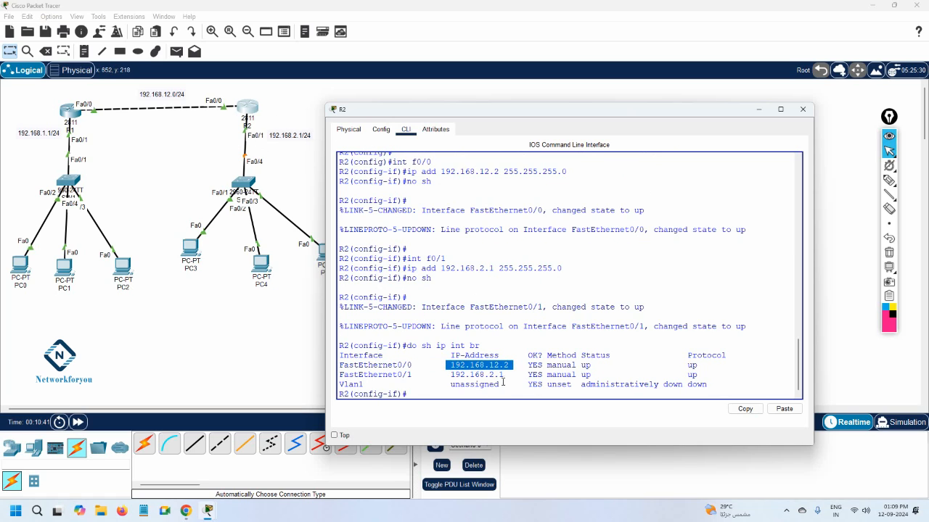
pyautogui.moveTo(416, 375); pyautogui.dragTo(454, 375)
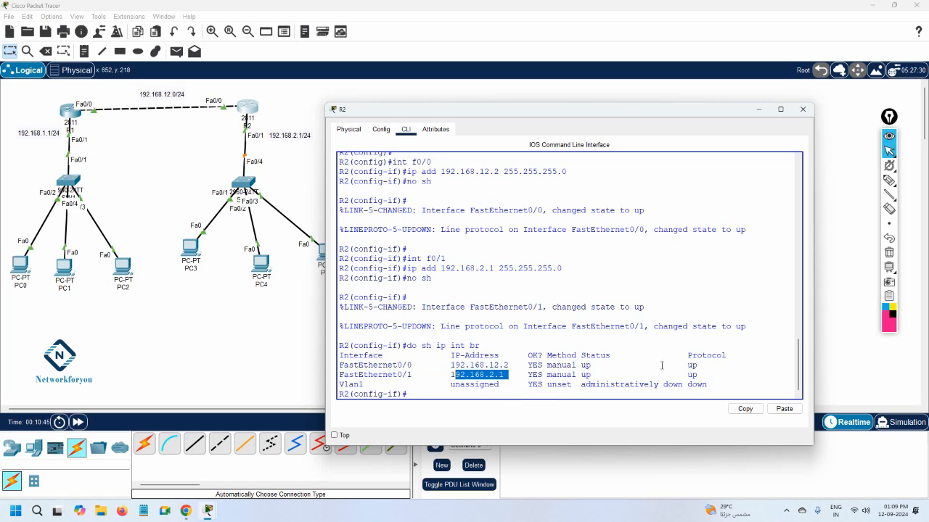
pyautogui.moveTo(591, 366); pyautogui.dragTo(580, 375)
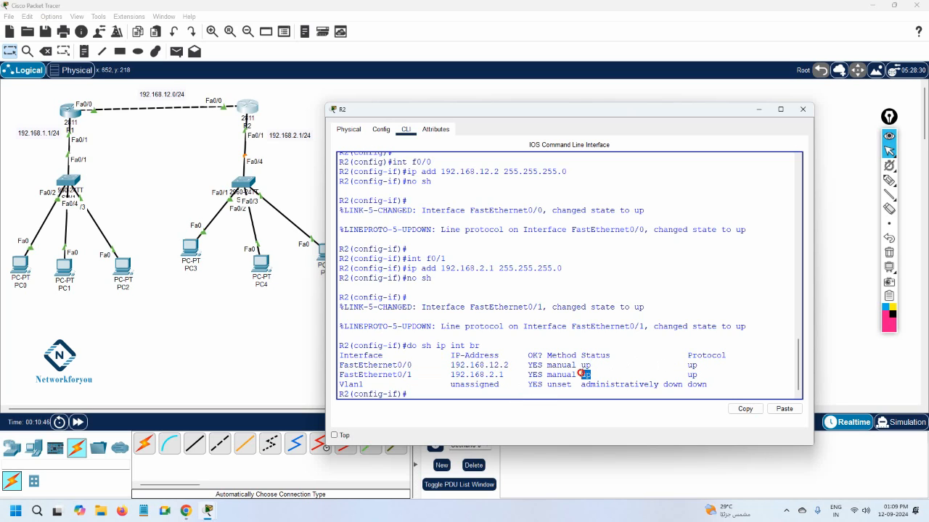
pyautogui.moveTo(697, 365); pyautogui.dragTo(688, 375)
pyautogui.click(662, 322)
# Save R2's configuration and add a static route to 192.168.1.0 255.255.255.0 via 192.168.12.1 in global configuration mode.
pyautogui.write('do wr')
pyautogui.press('Return')
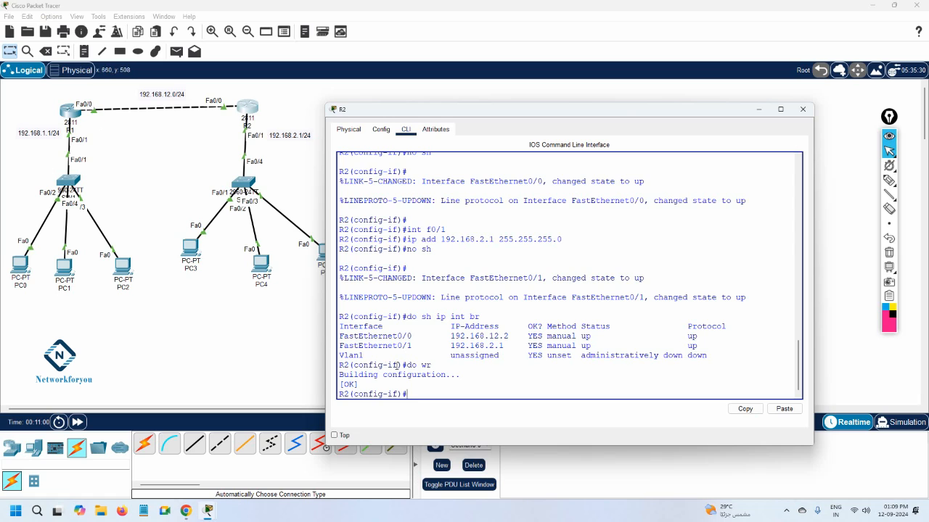
pyautogui.write('exit')
pyautogui.press('Return')
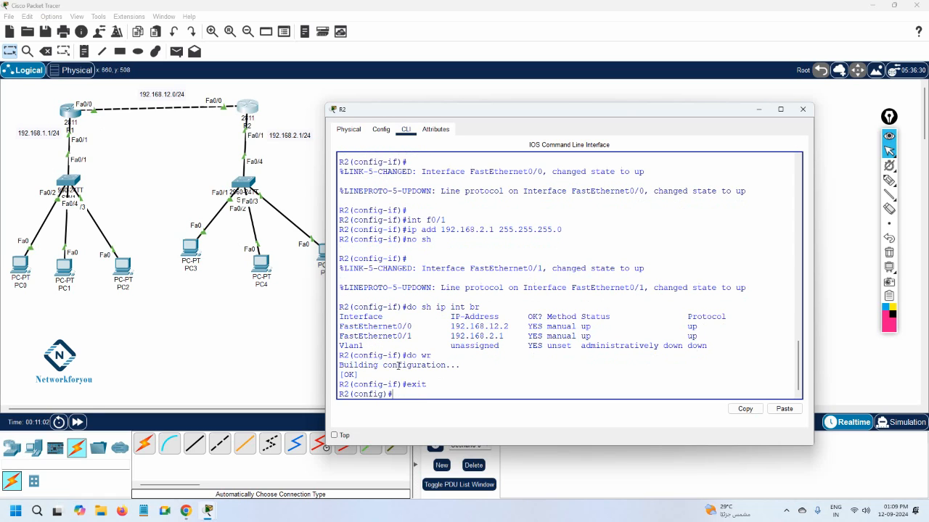
pyautogui.write('ip route 192.168.1.0')
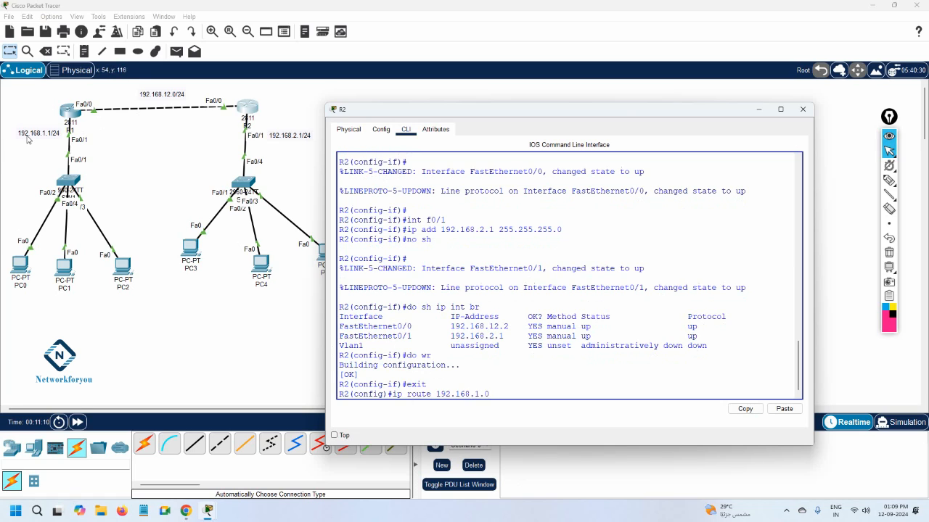
pyautogui.write(' 255.255.255.0 19')
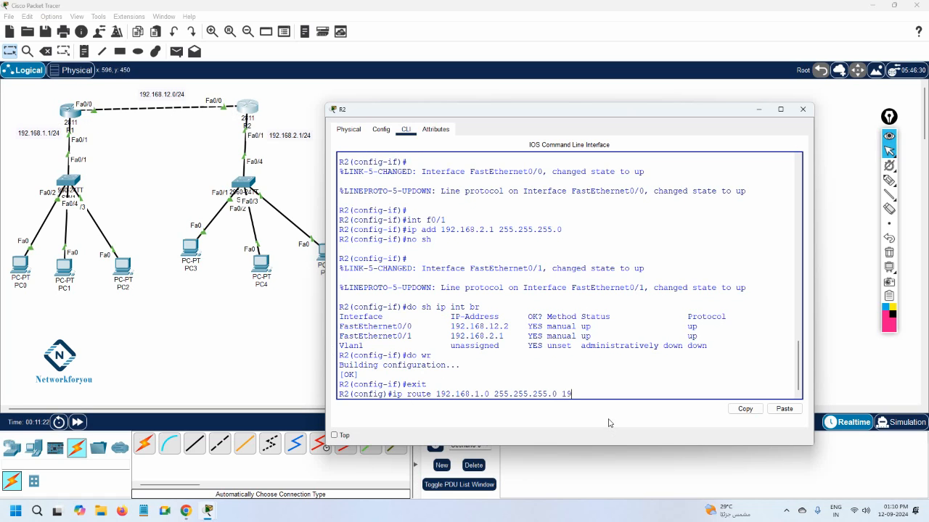
pyautogui.write('2.168.12.1')
pyautogui.press('Return')
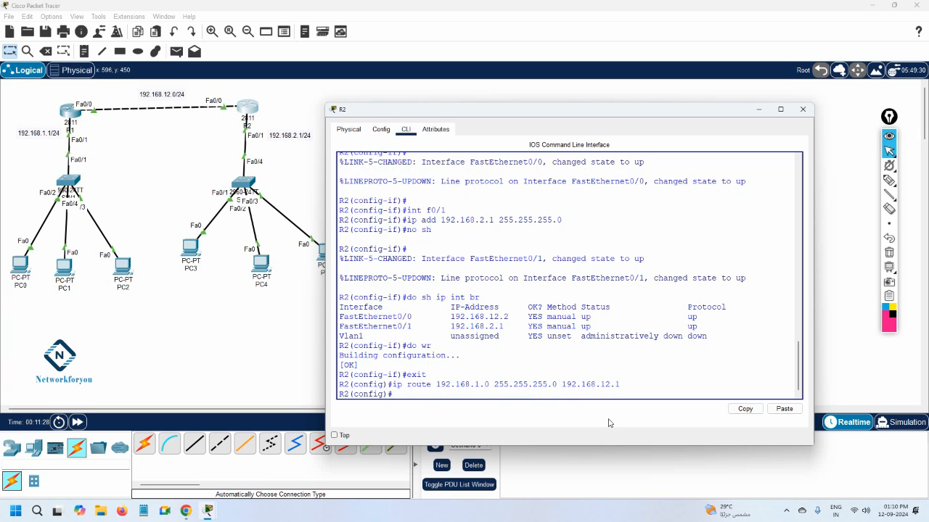
# Return R2 to privileged EXEC mode and write its running configuration to memory.
pyautogui.hotkey('ctrl', 'z')
pyautogui.press('Return')
pyautogui.press('Return')
pyautogui.write('wr')
pyautogui.press('Return')
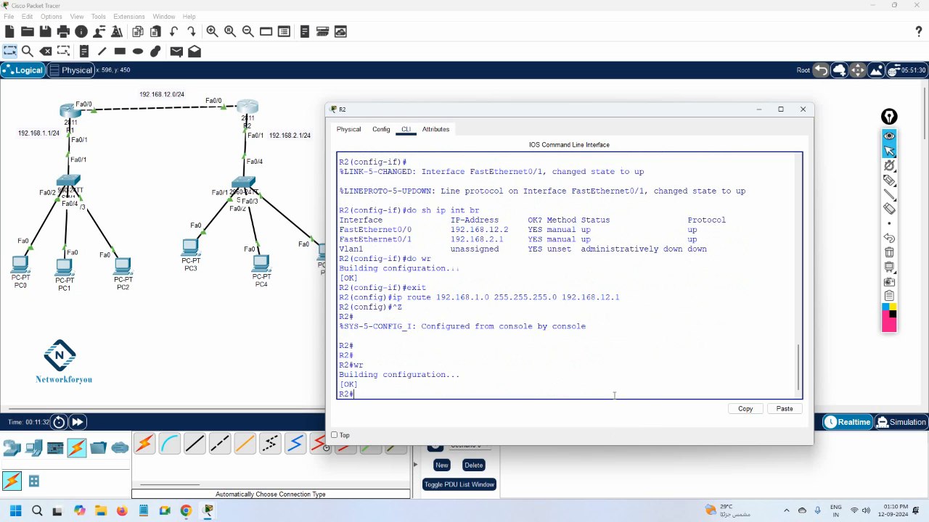
# Display R2's IP routing table and highlight the static route's destination network and next-hop address.
pyautogui.write('sh ip route')
pyautogui.press('Return')
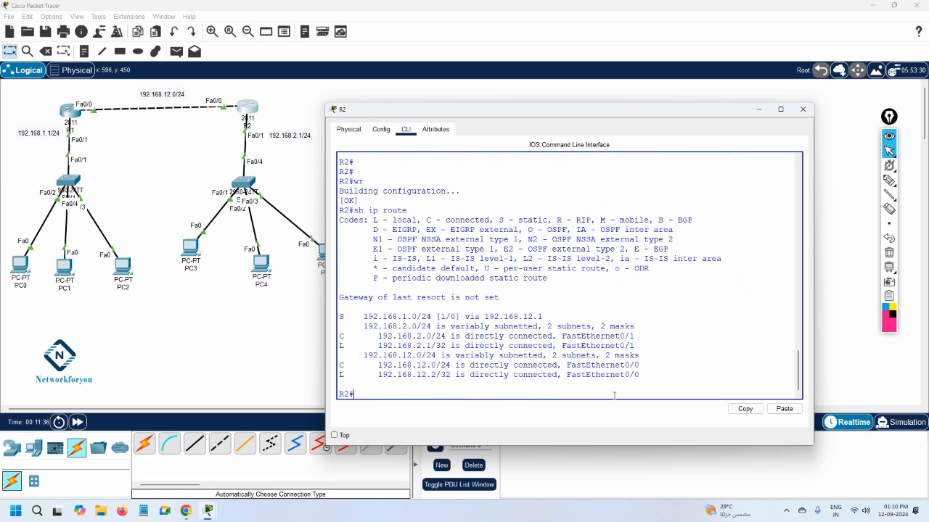
pyautogui.moveTo(358, 317); pyautogui.dragTo(419, 317)
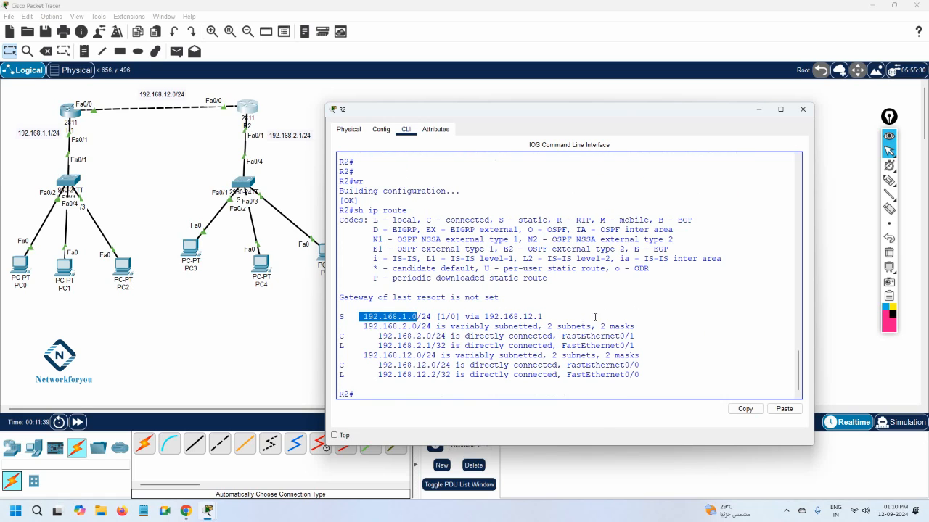
pyautogui.moveTo(542, 318); pyautogui.dragTo(484, 317)
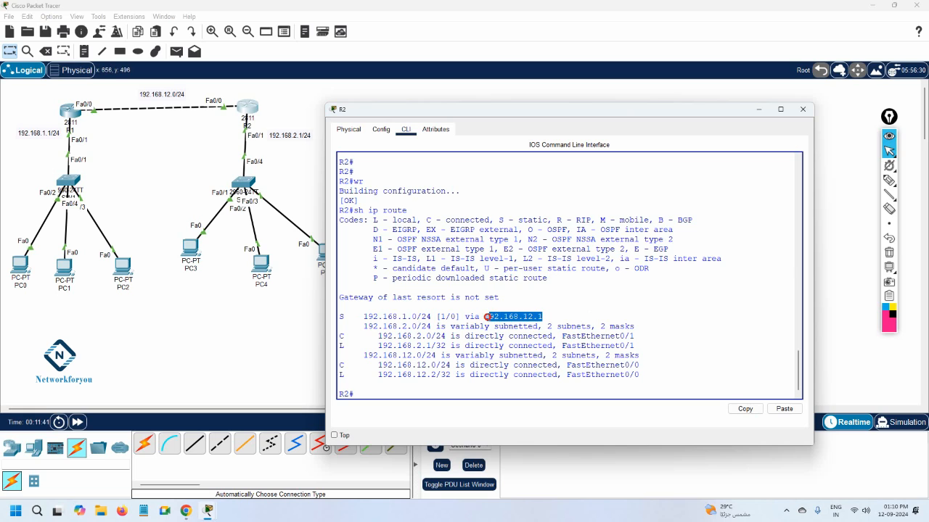
# Reopen R1's command line in a widened window, return to privileged EXEC mode and save the configuration.
pyautogui.click(71, 109)
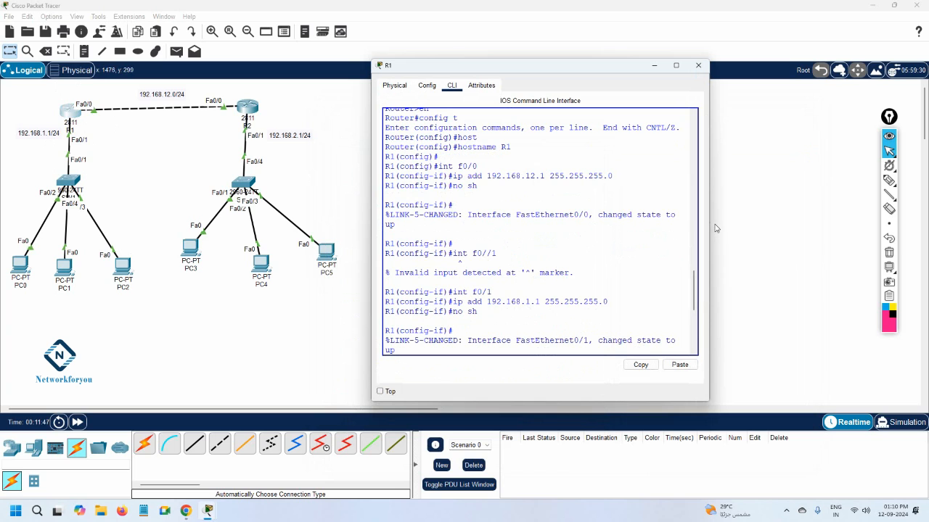
pyautogui.moveTo(708, 224); pyautogui.dragTo(926, 232)
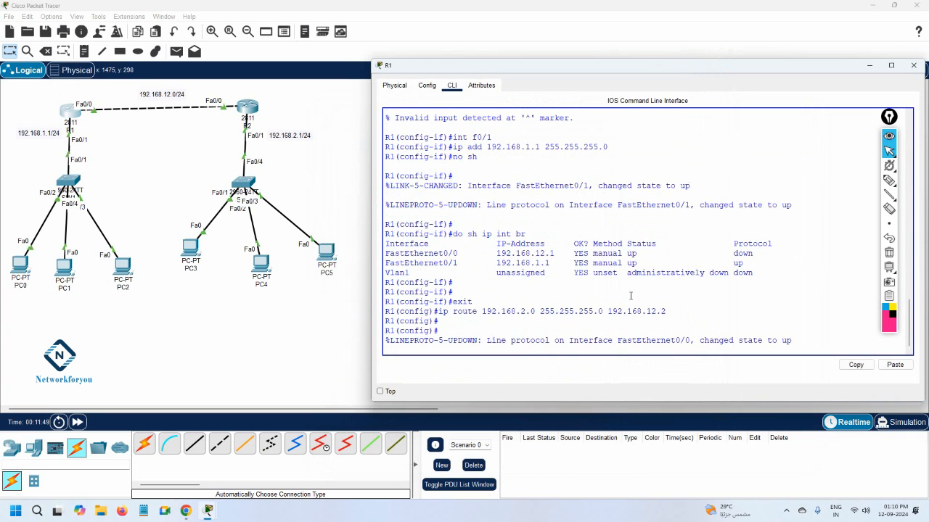
pyautogui.press('Return')
pyautogui.hotkey('ctrl', 'z')
pyautogui.press('Return')
pyautogui.write('wr')
pyautogui.press('Return')
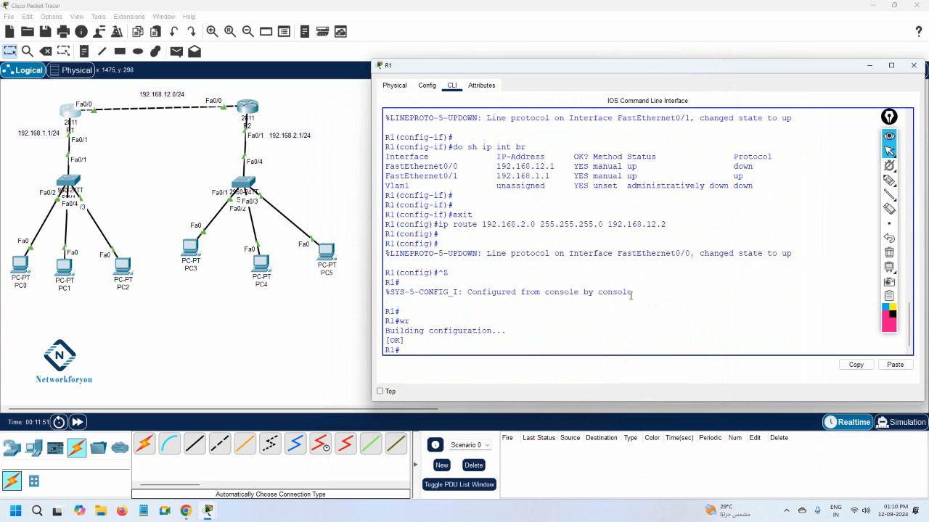
# Display R1's IP routing table and highlight the static route's destination network and next-hop address.
pyautogui.press('Return')
pyautogui.write('sh ip route')
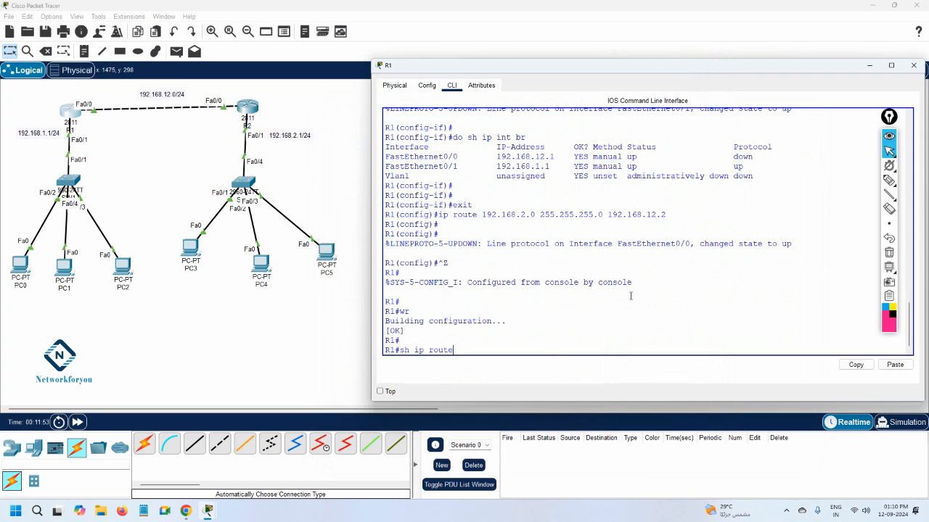
pyautogui.press('Return')
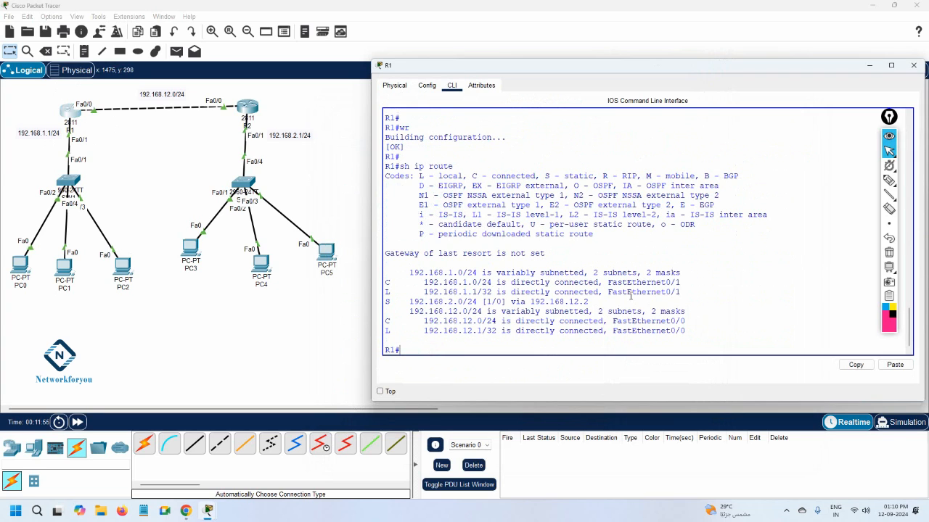
pyautogui.moveTo(404, 301); pyautogui.dragTo(475, 301)
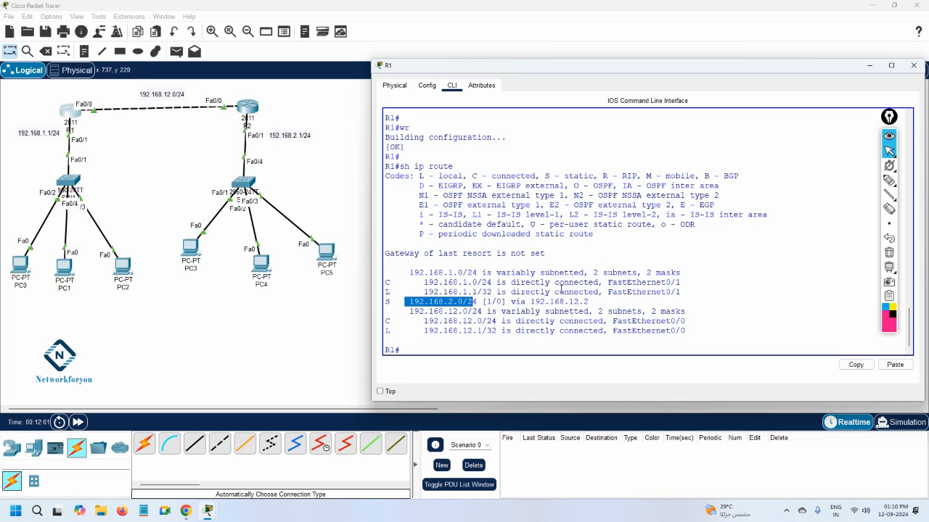
pyautogui.moveTo(590, 302); pyautogui.dragTo(530, 301)
pyautogui.click(669, 293)
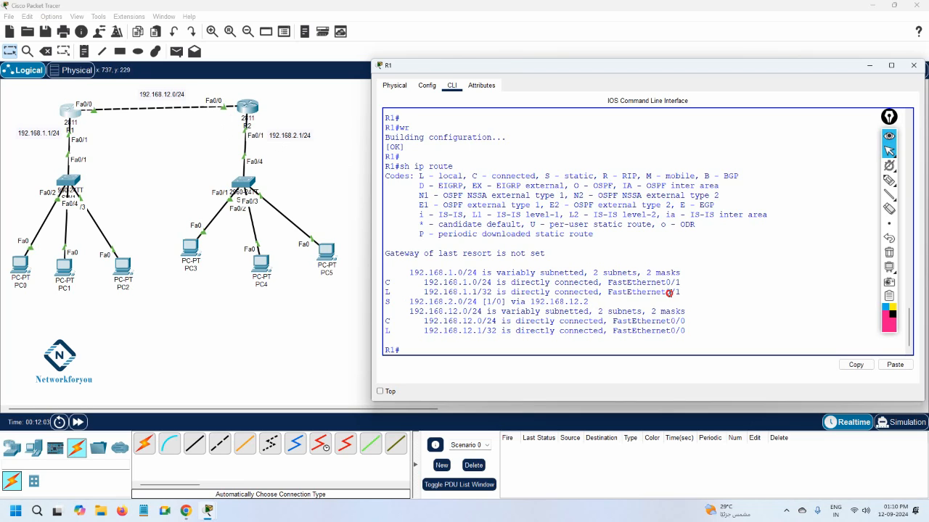